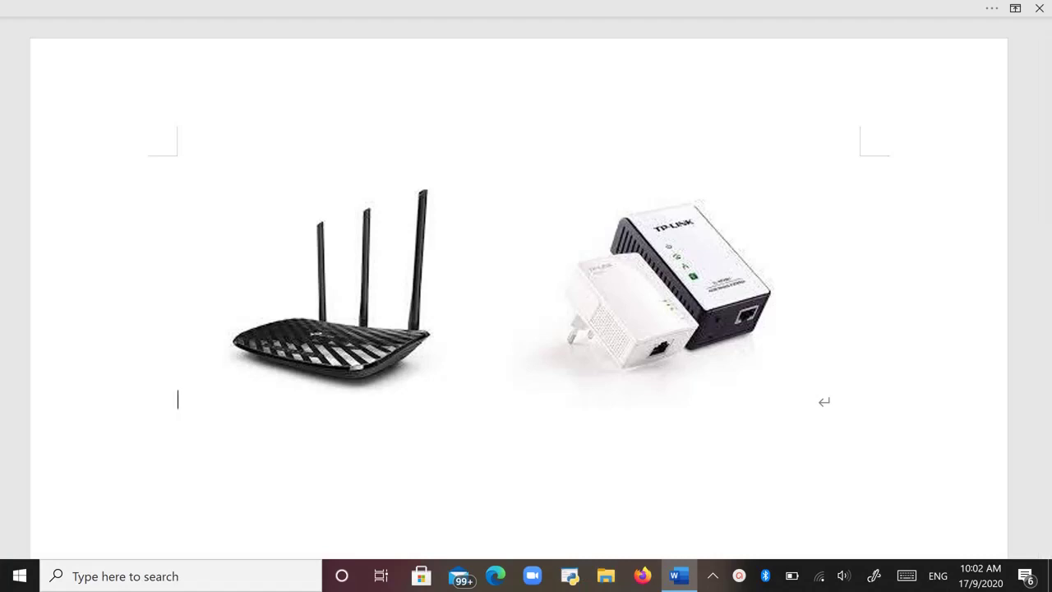
Type the label AC900 under the router picture, then remove it again.
type("A")
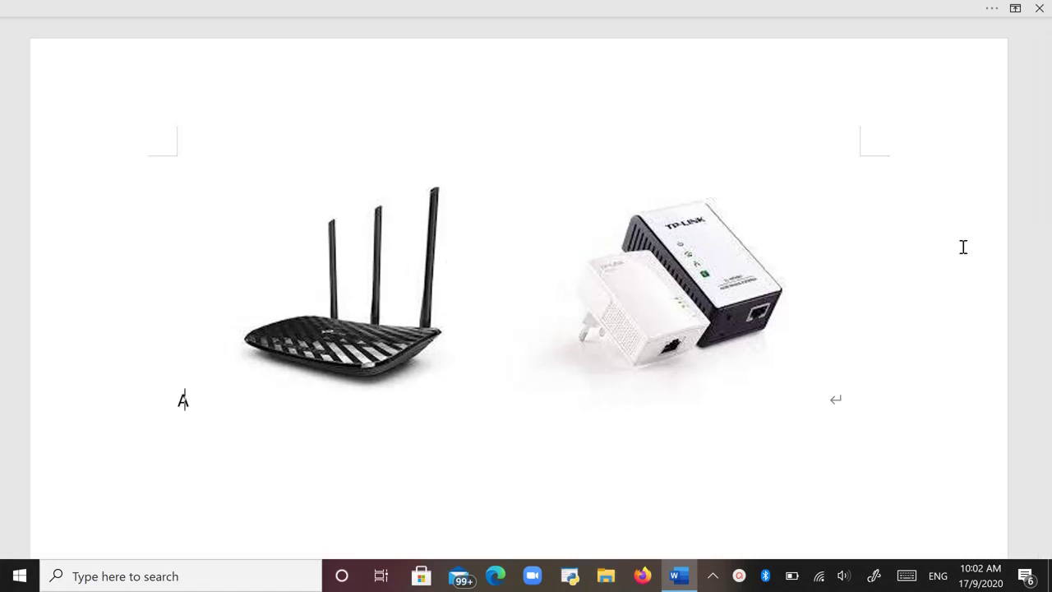
type("C900")
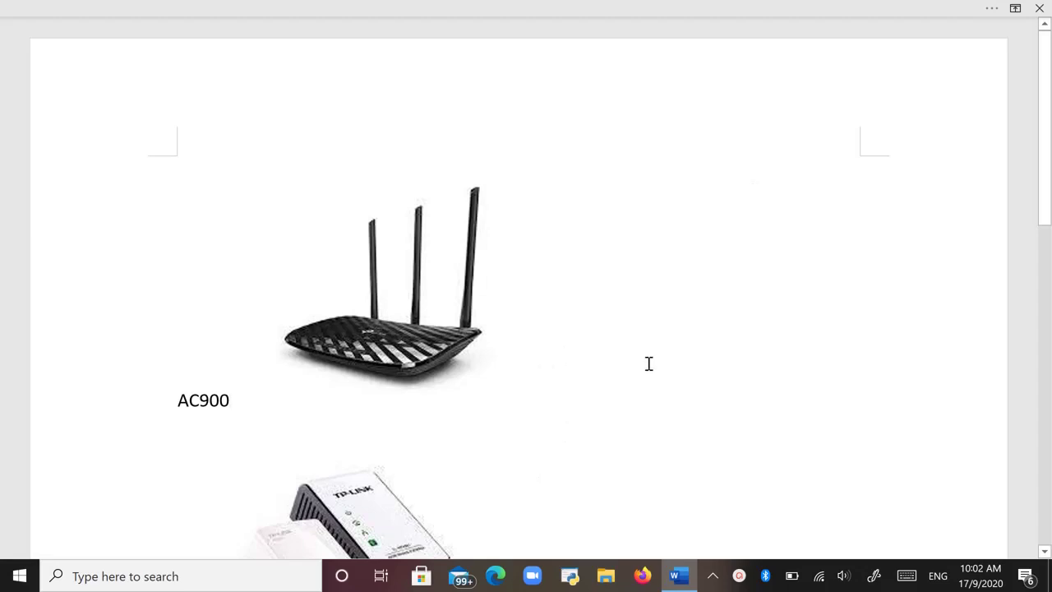
scroll(648, 363, "down", 3)
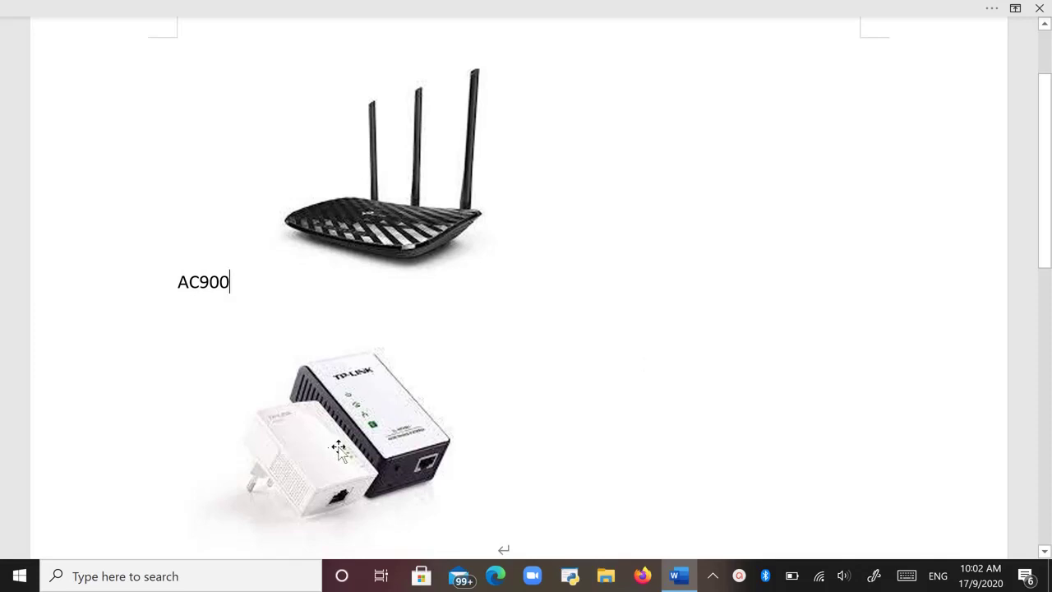
scroll(236, 480, "down", 2)
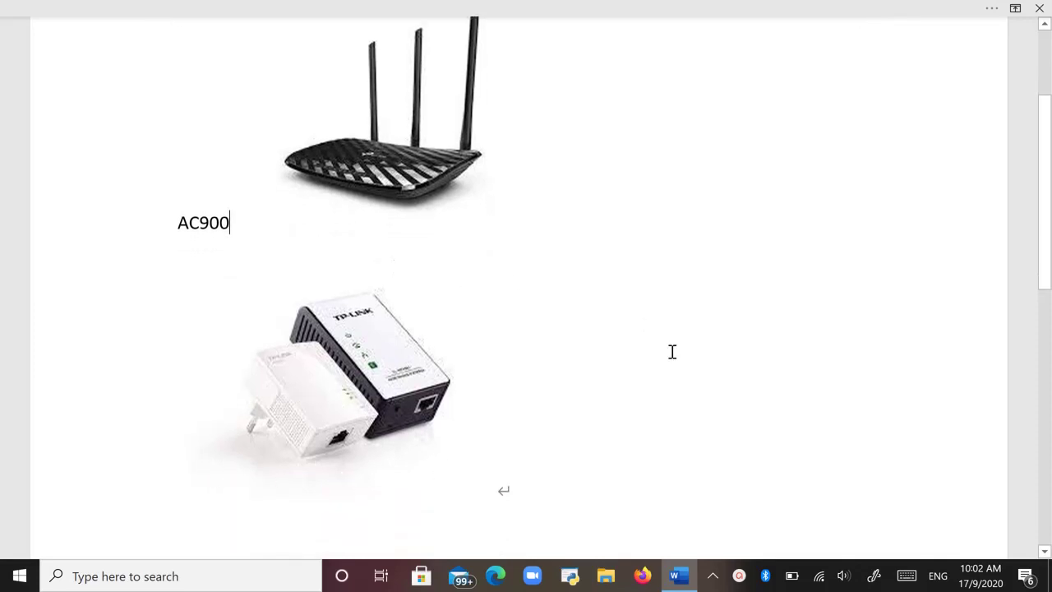
key("BackSpace")
key("BackSpace")
key("BackSpace")
key("BackSpace")
key("BackSpace")
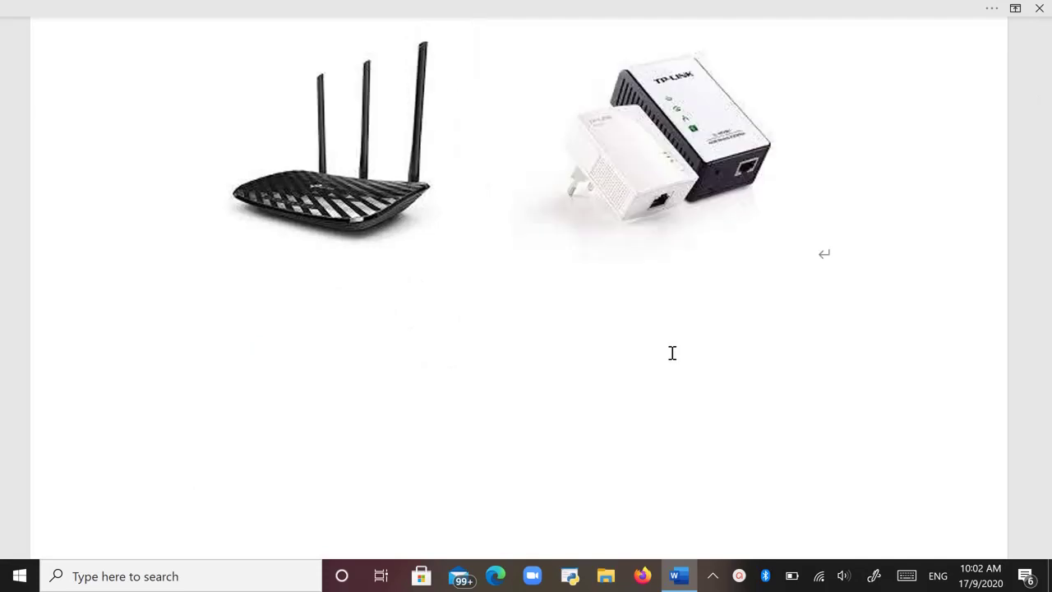
Label the router picture WPA281 and put the cursor after the adapter picture.
type("281")
key("Right")
key("Left")
key("Left")
key("Left")
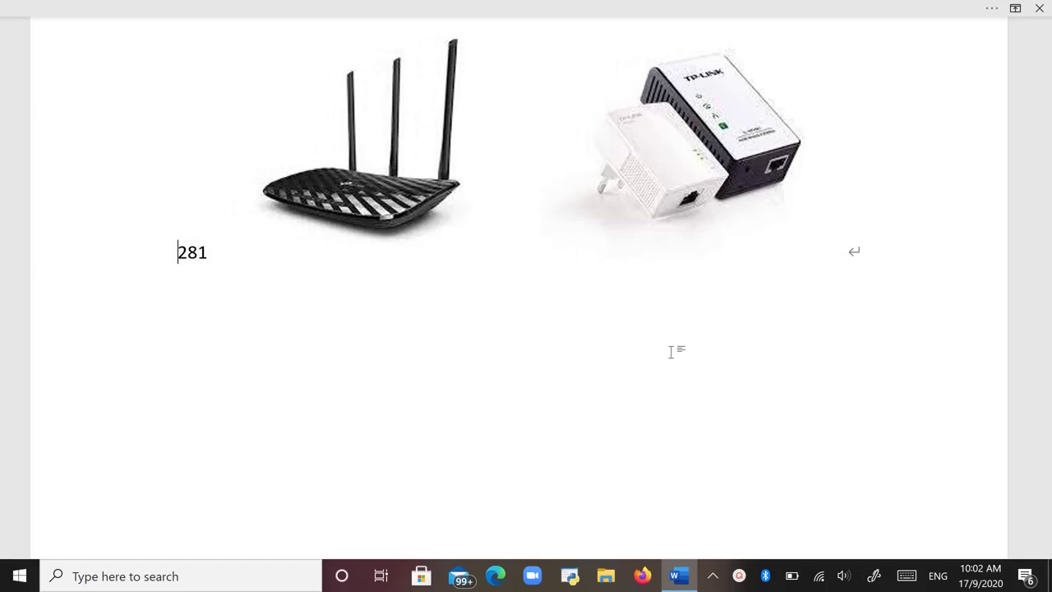
type("WPA")
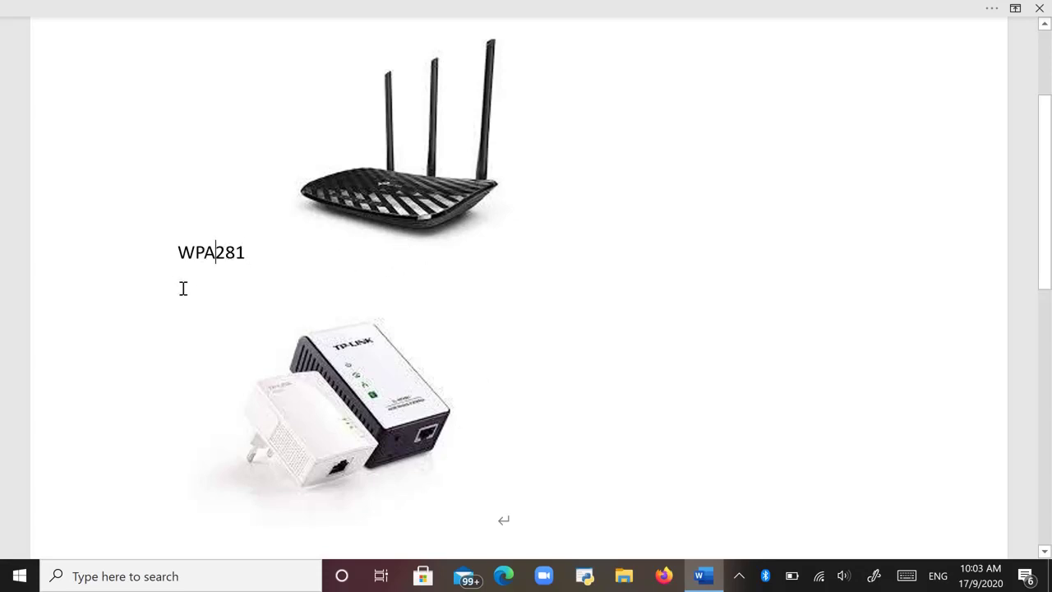
left_click(272, 258)
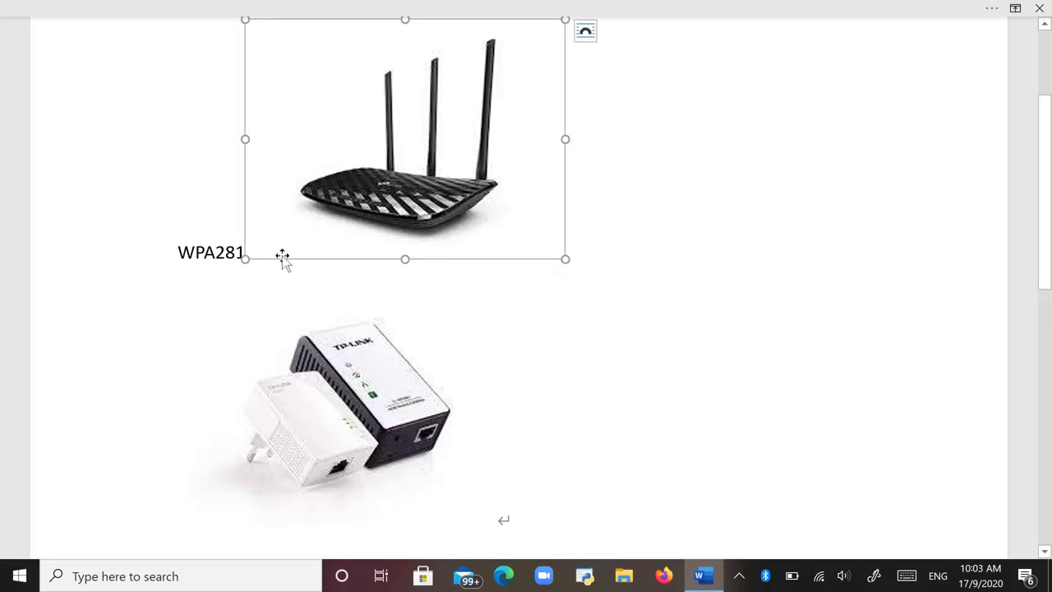
left_click(626, 306)
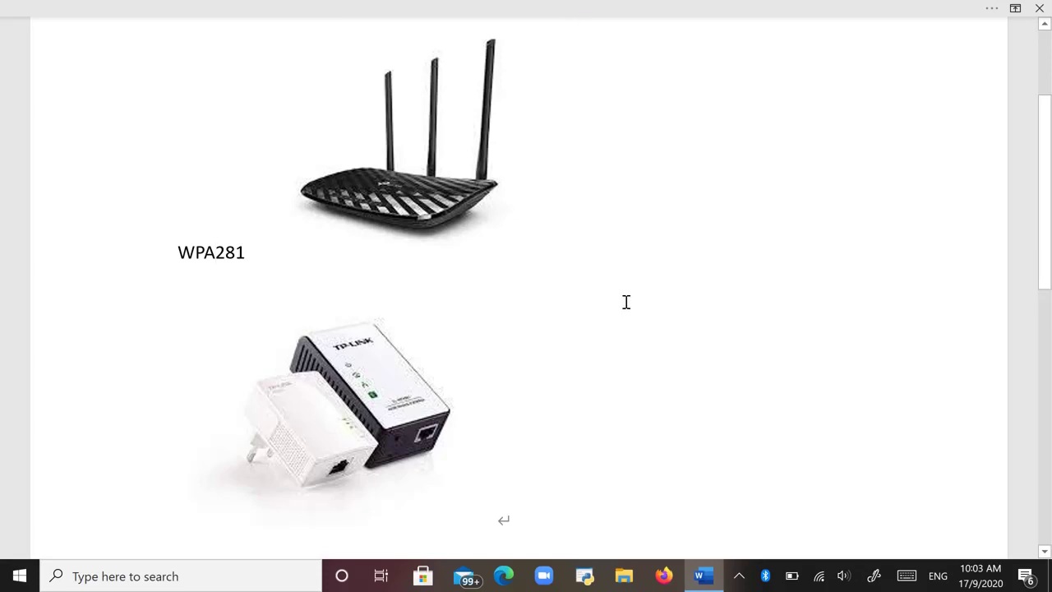
Type 30 30 30 on the line below the adapter picture.
scroll(616, 485, "down", 2)
type("30")
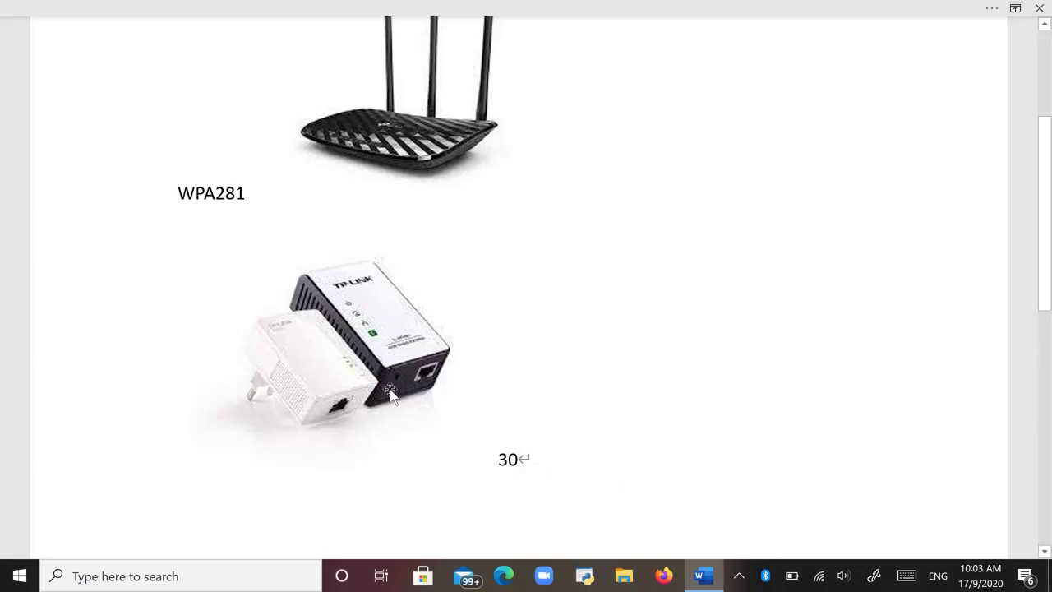
type("30")
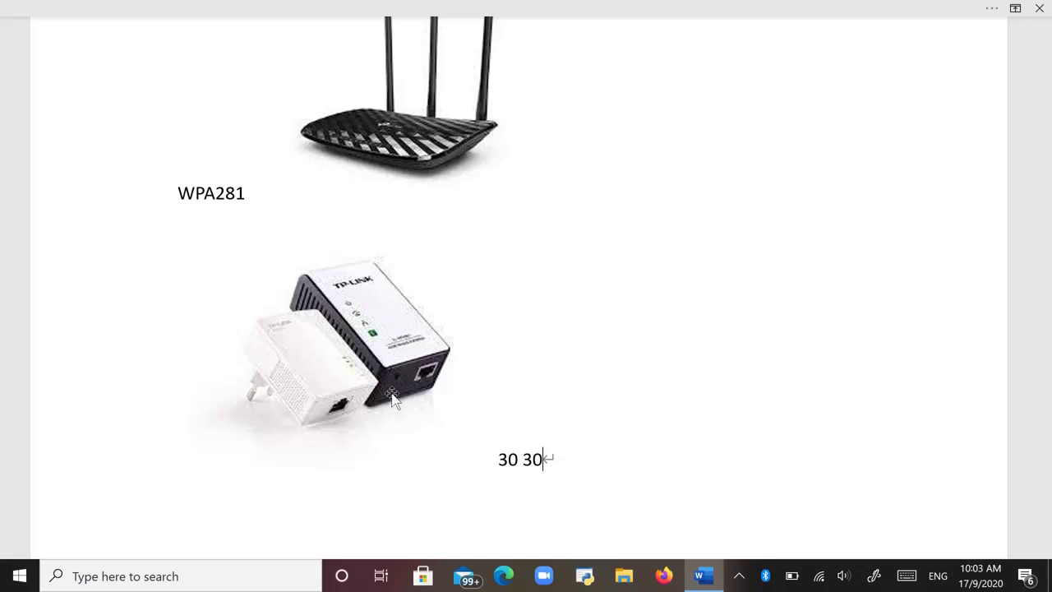
type("30")
Switch to Firefox showing the Archer C2 login page at tplinkwifi.net.
left_click(665, 579)
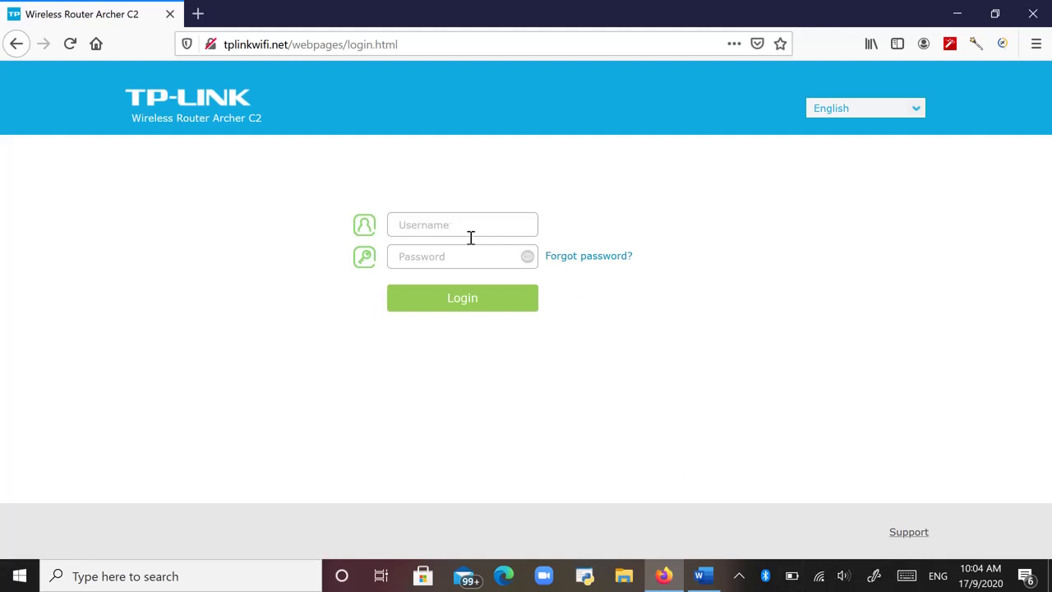
Sign in to the router as admin with the account password.
left_click(428, 225)
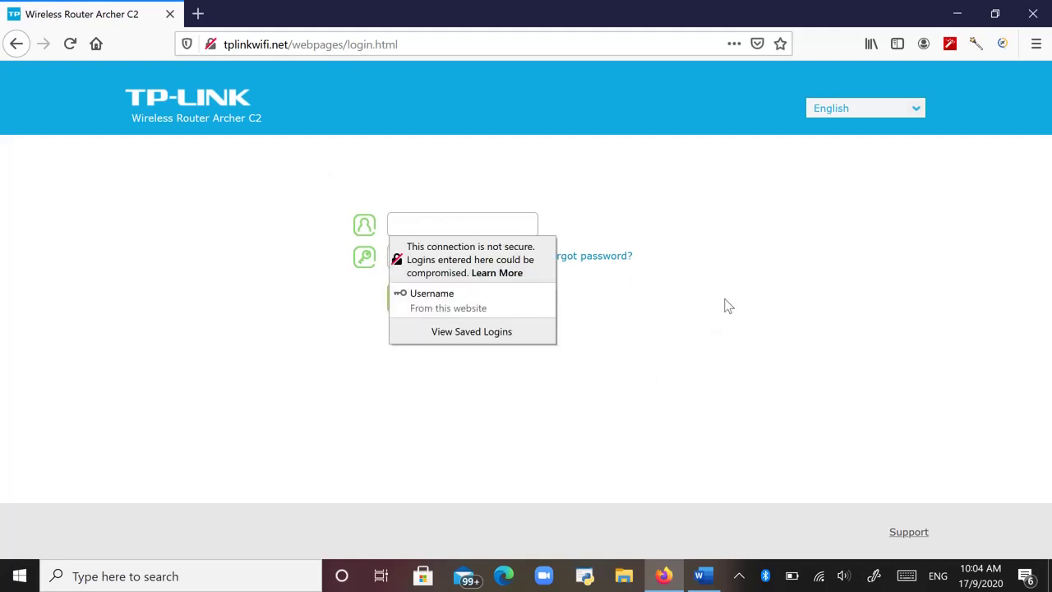
type("admin")
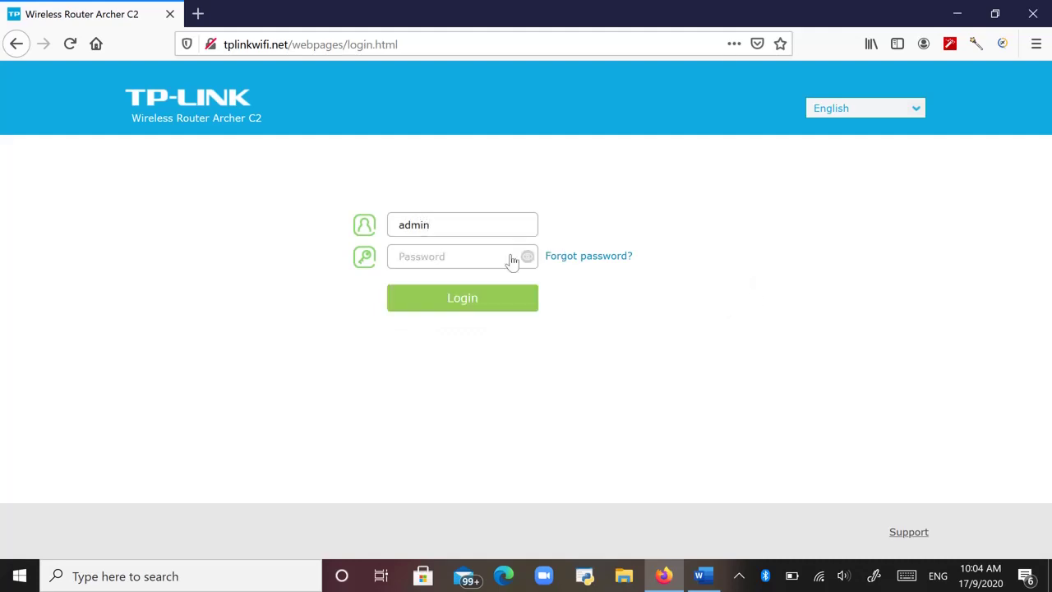
left_click(461, 257)
type("****")
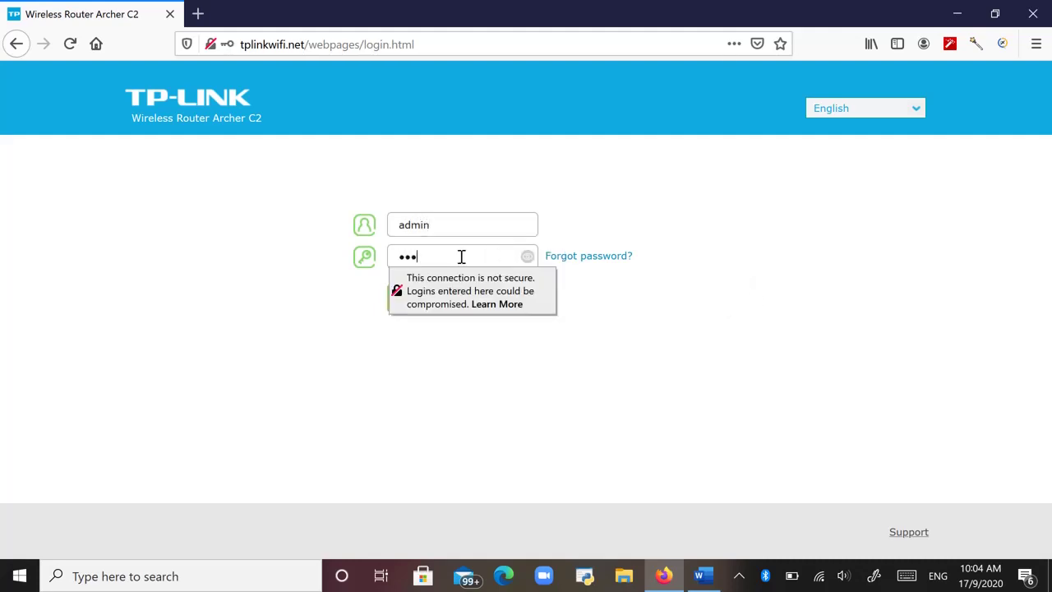
key("BackSpace")
key("BackSpace")
type("***")
key("Return")
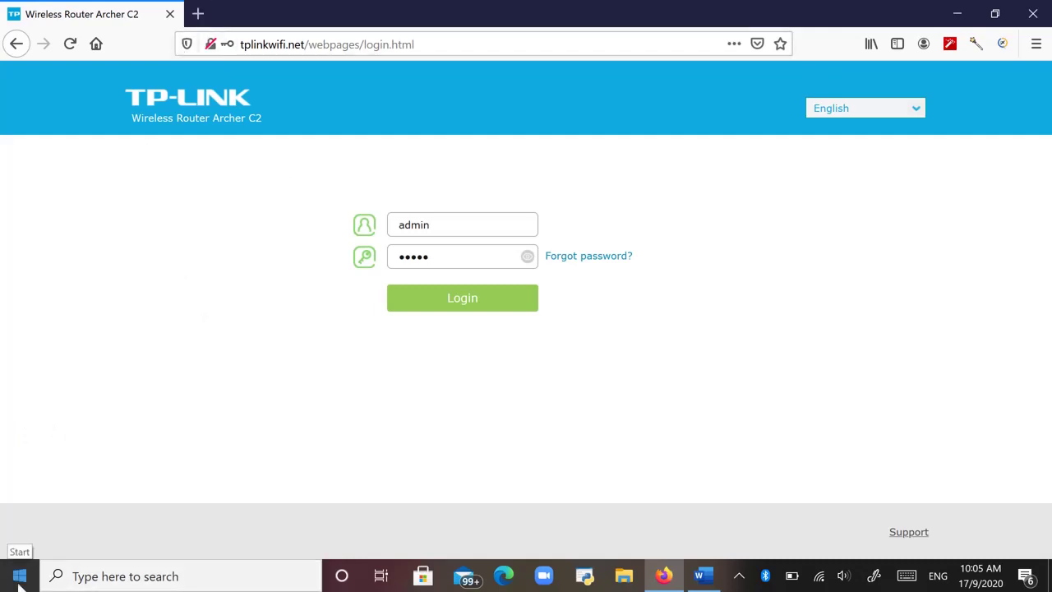
Search Windows for 'control' to find Control Panel.
left_click(105, 576)
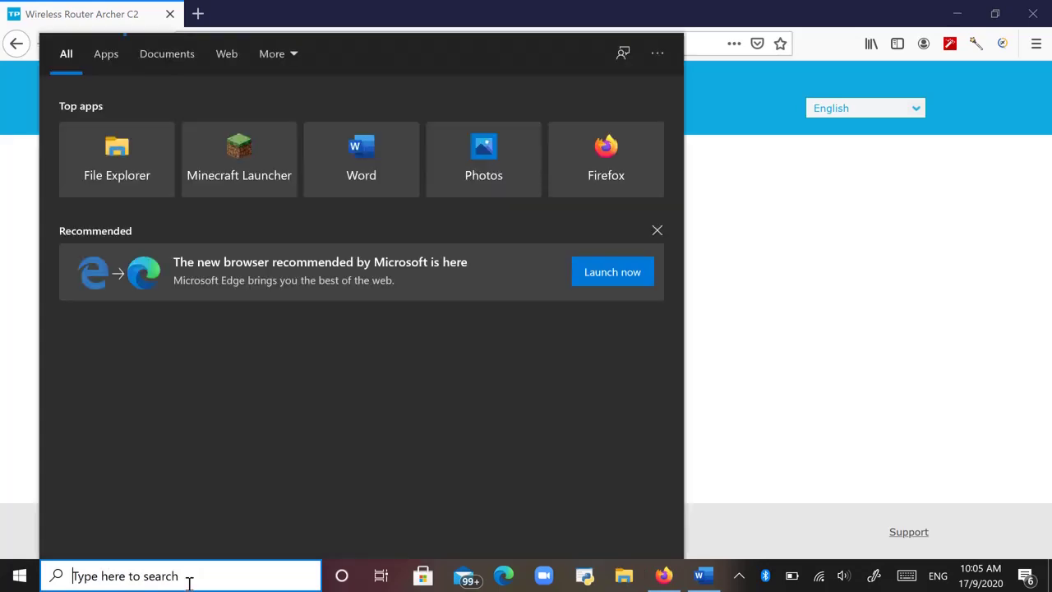
type("control")
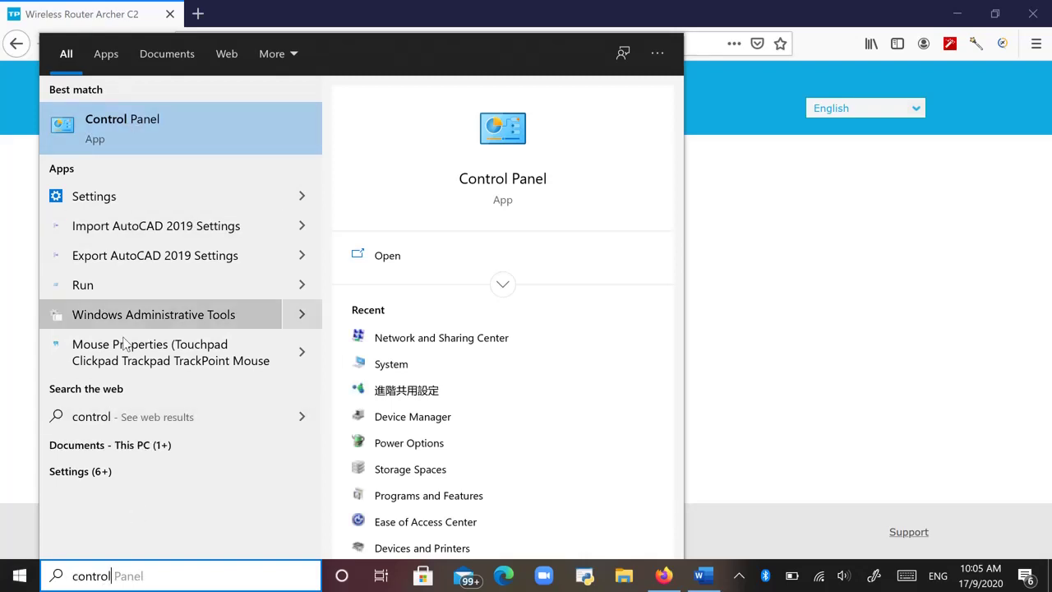
Launch Control Panel and scroll All Control Panel Items to Network and Sharing Center.
left_click(174, 120)
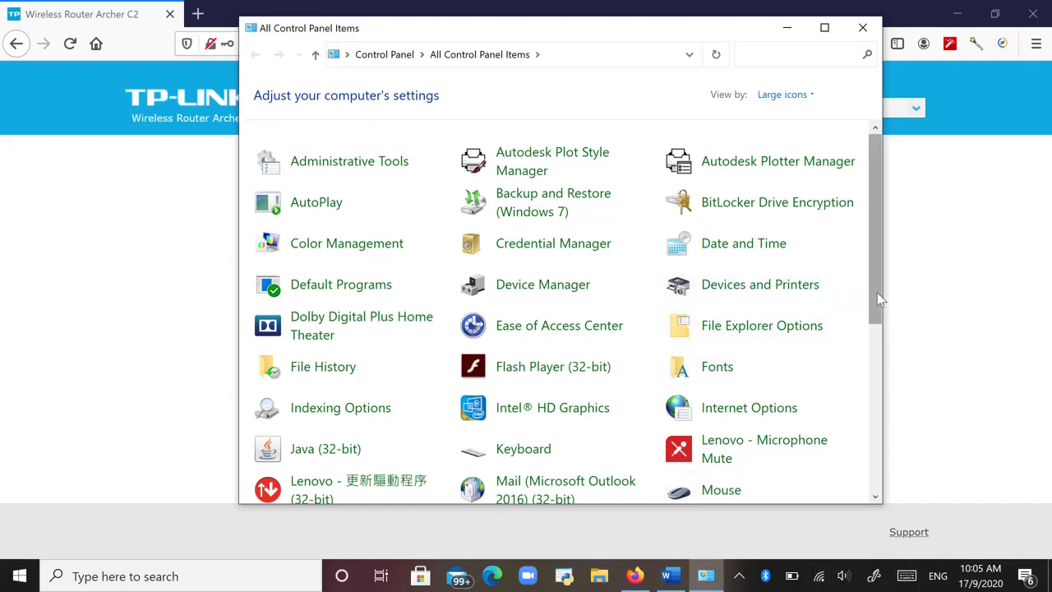
left_click_drag(877, 293, 878, 471)
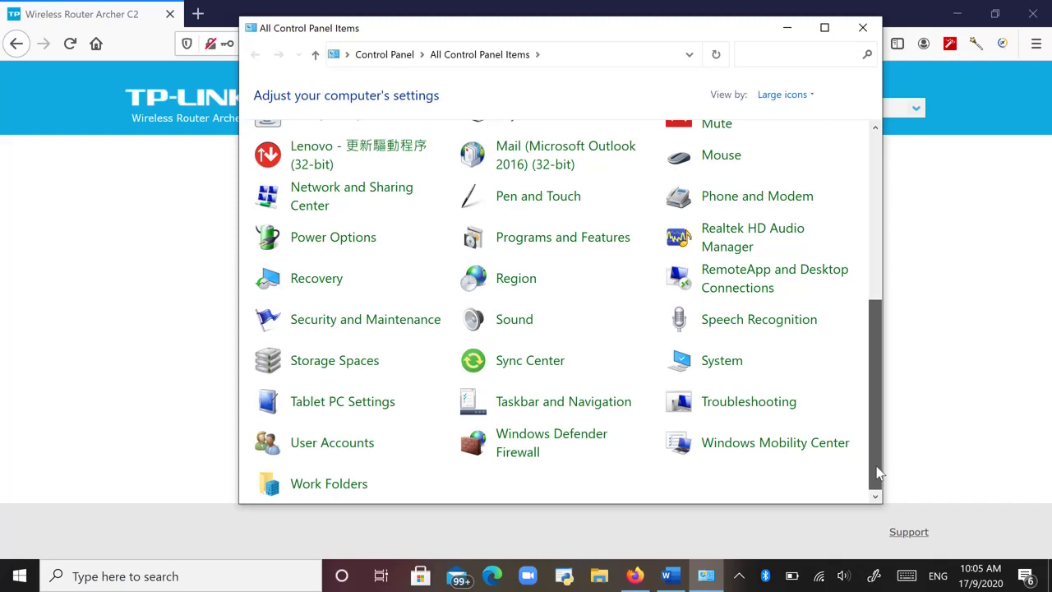
left_click_drag(878, 468, 894, 315)
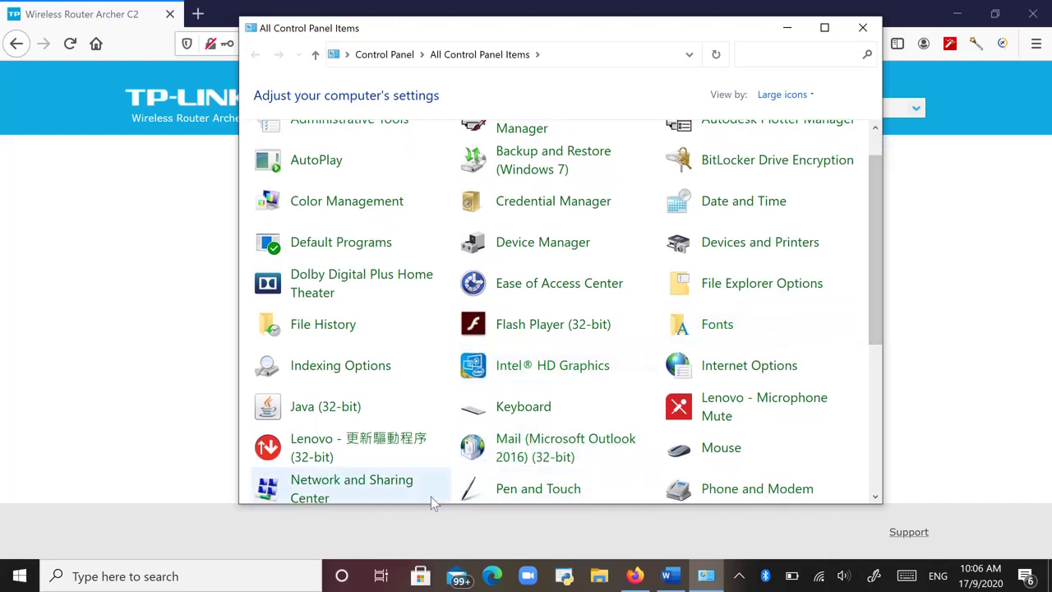
scroll(504, 324, "down", 1)
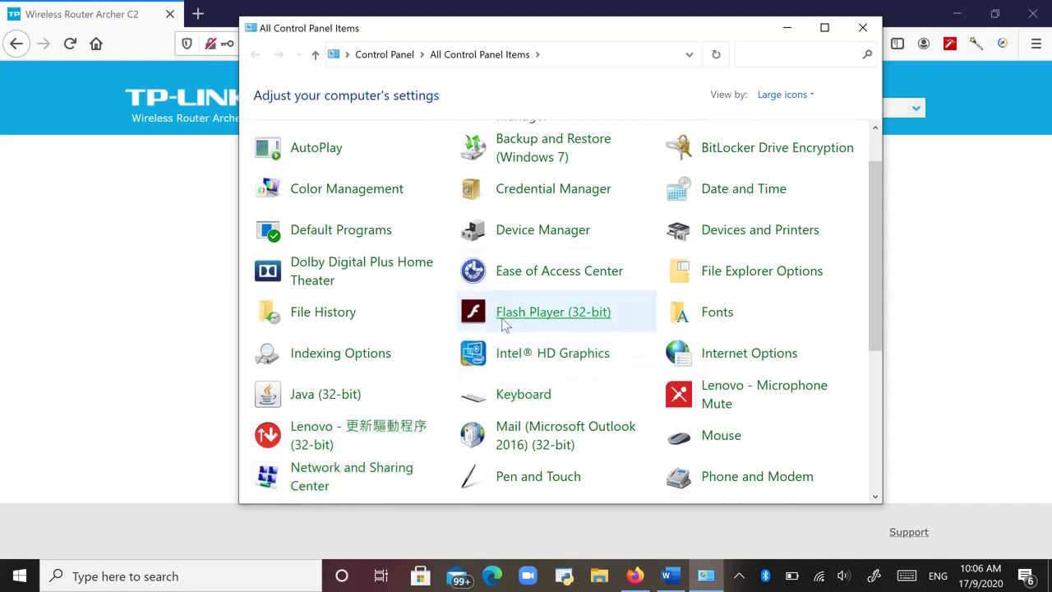
Open Network and Sharing Center, then the Wi-Fi Status for TP-LINK_EBBED8.
left_click(377, 476)
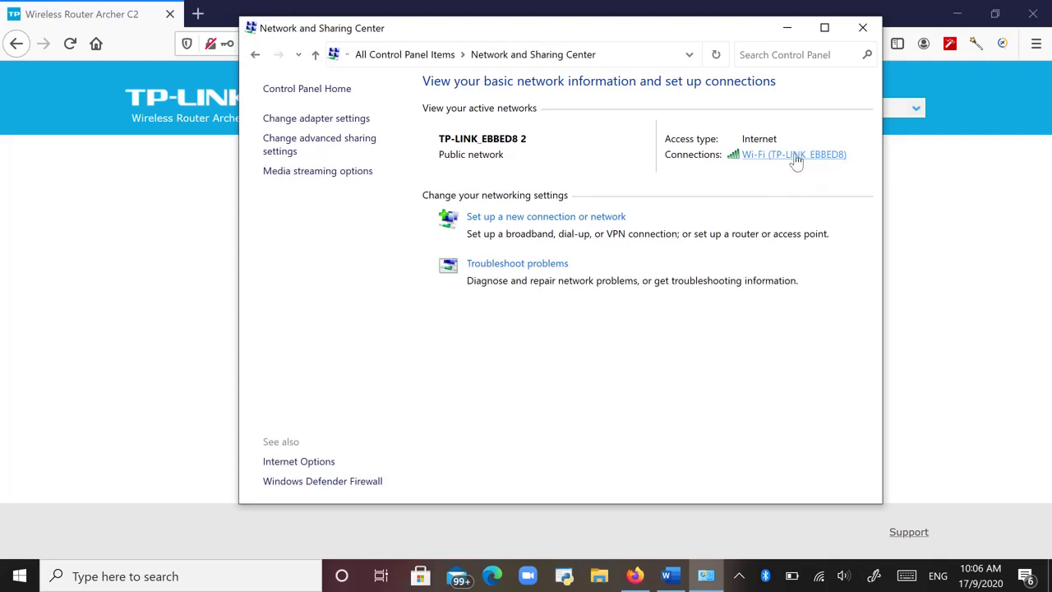
left_click(795, 156)
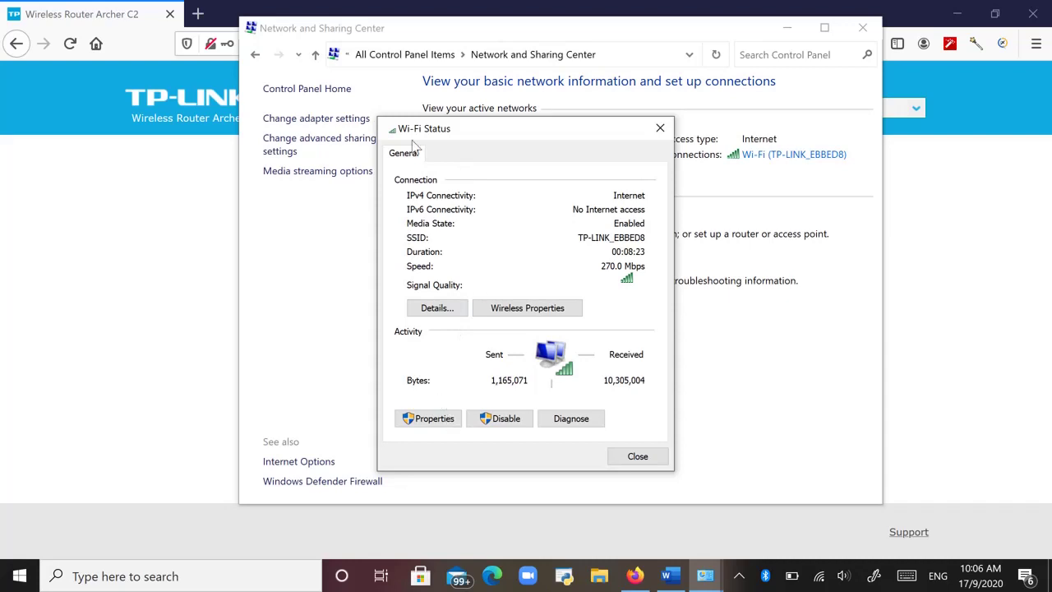
Open Wi-Fi Properties and select Internet Protocol Version 4 (TCP/IPv4).
left_click(436, 422)
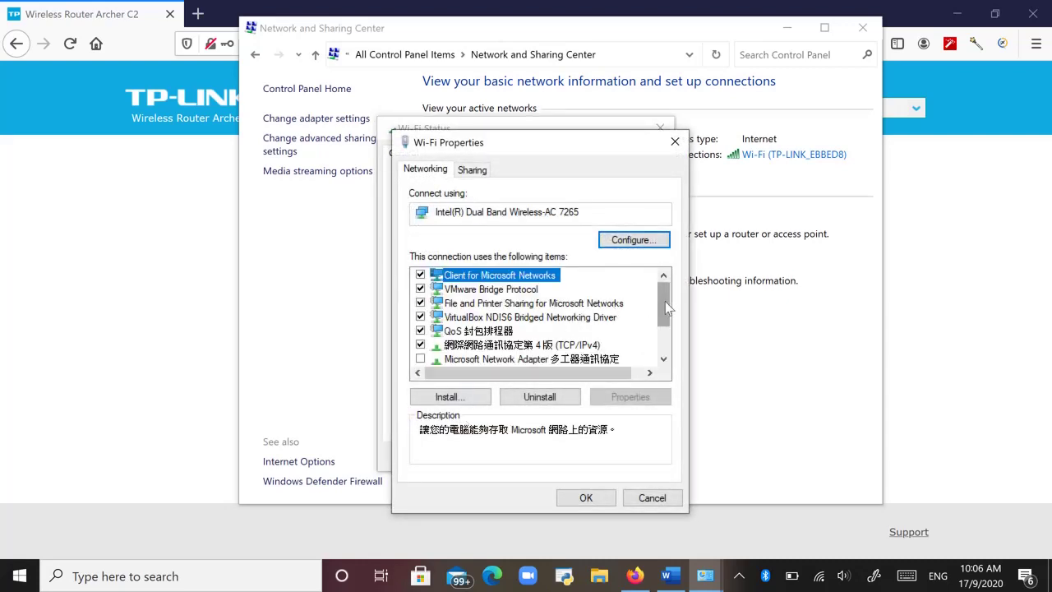
scroll(665, 300, "down", 1)
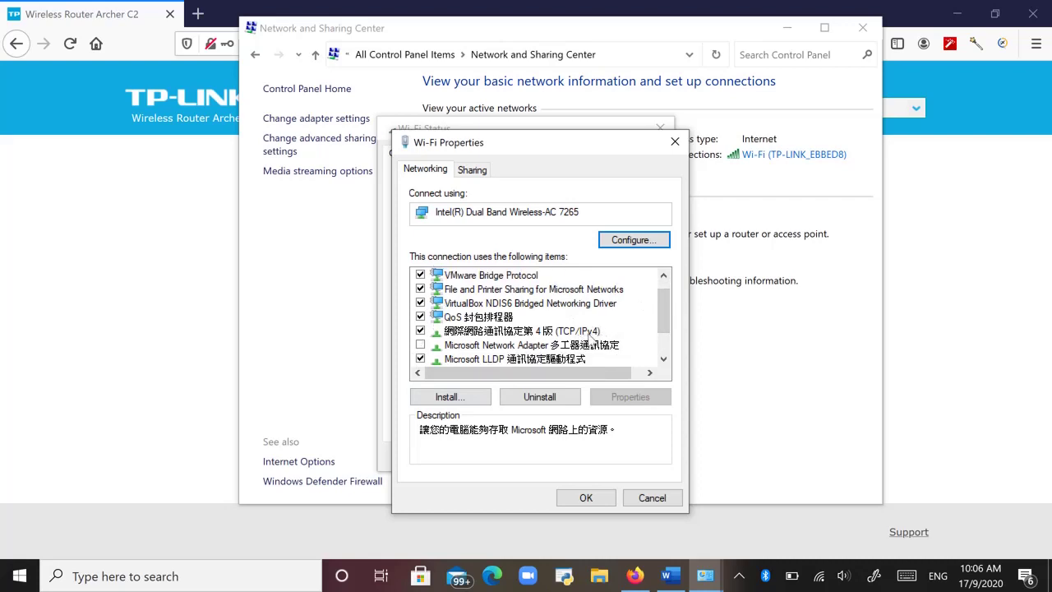
left_click(589, 333)
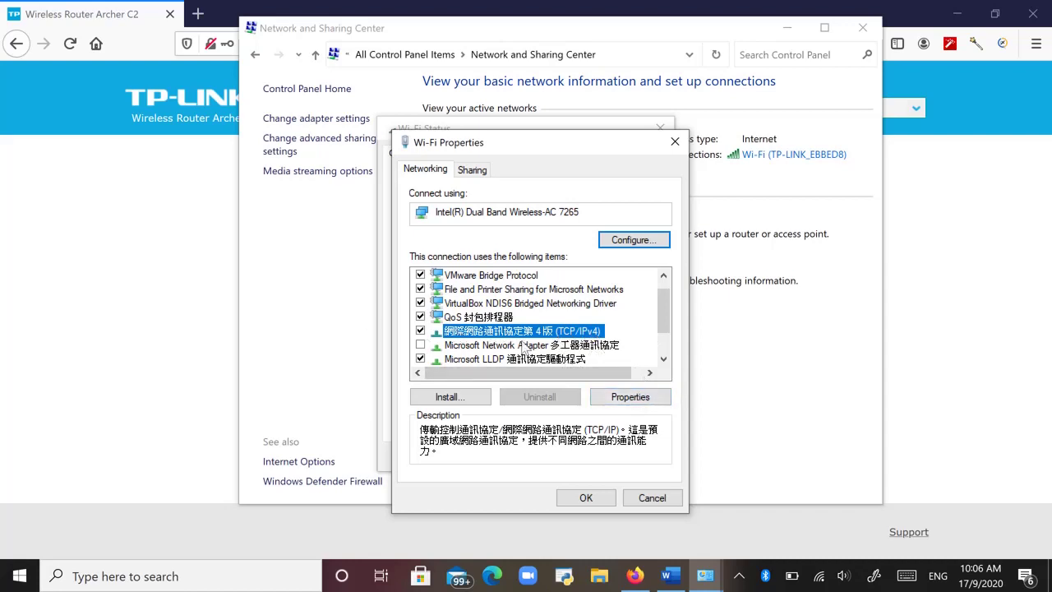
Give the Wi-Fi adapter static IP 192.168.1.2 with subnet mask 255.255.255.0.
left_click(644, 401)
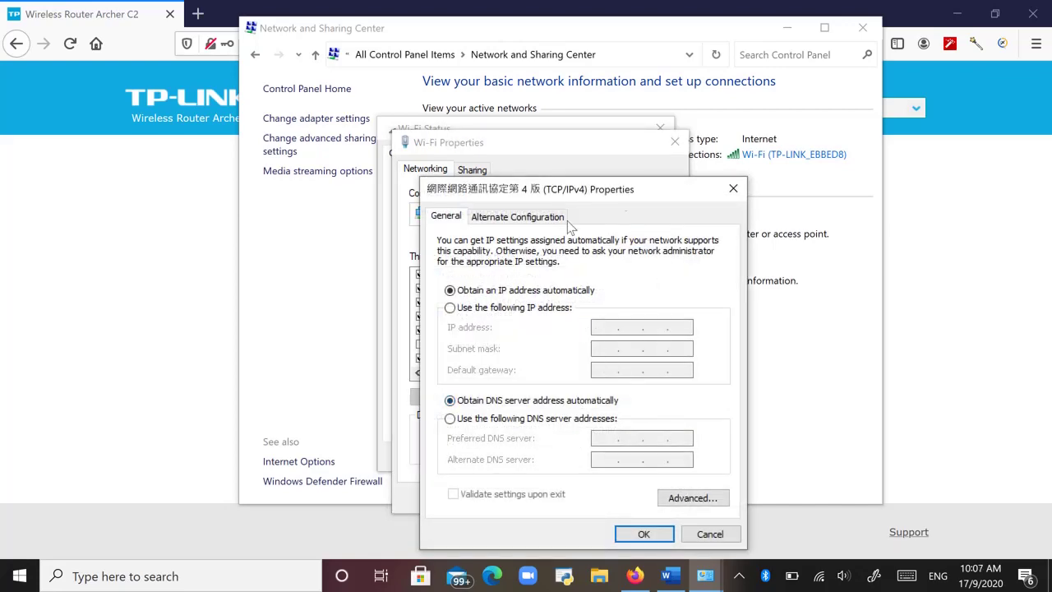
left_click_drag(662, 188, 592, 73)
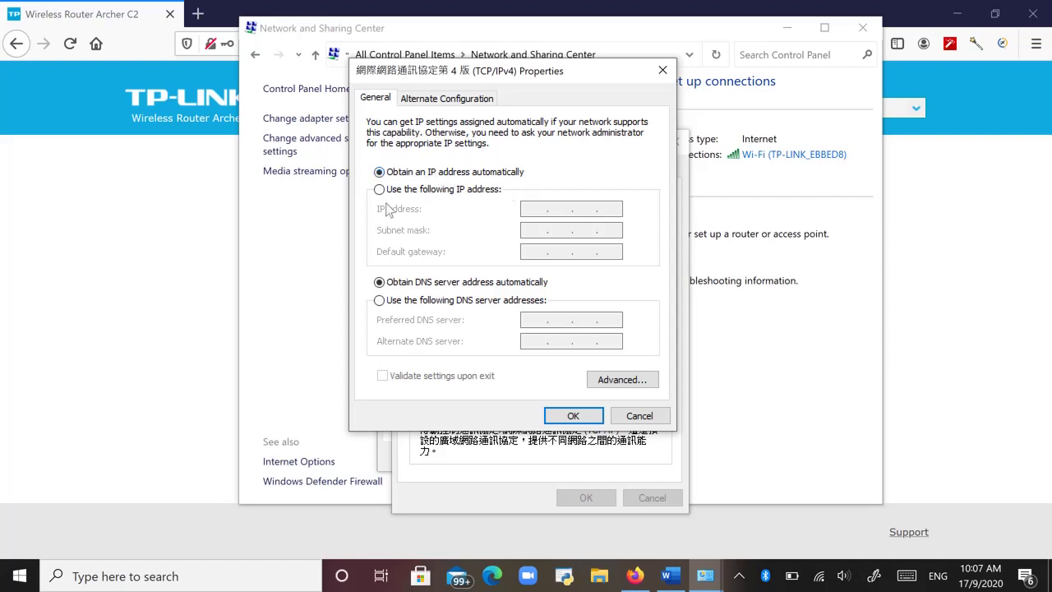
left_click(380, 190)
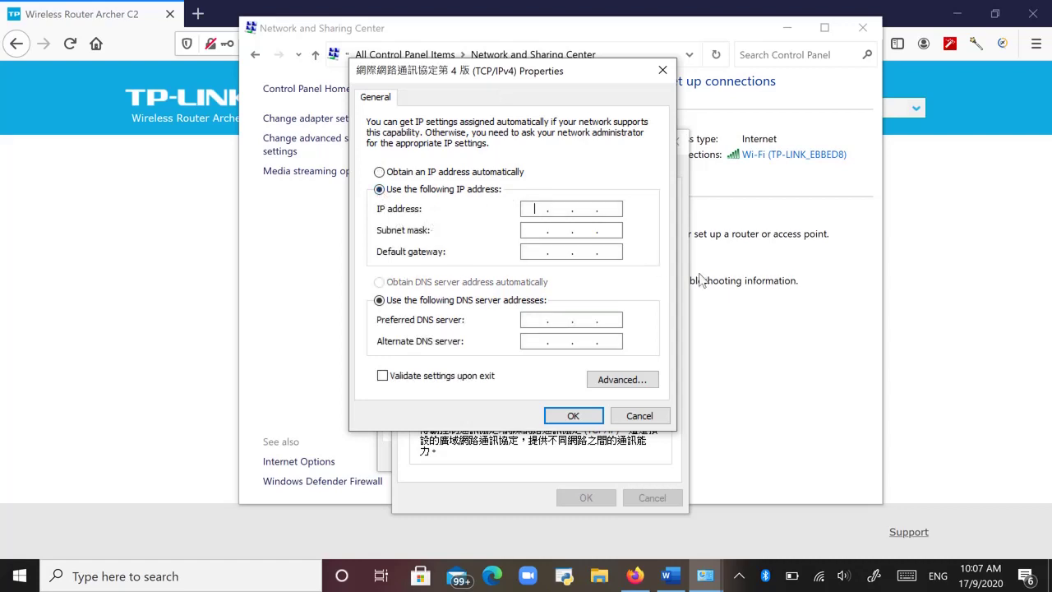
type("192 . 168 . 1 .")
key("Tab")
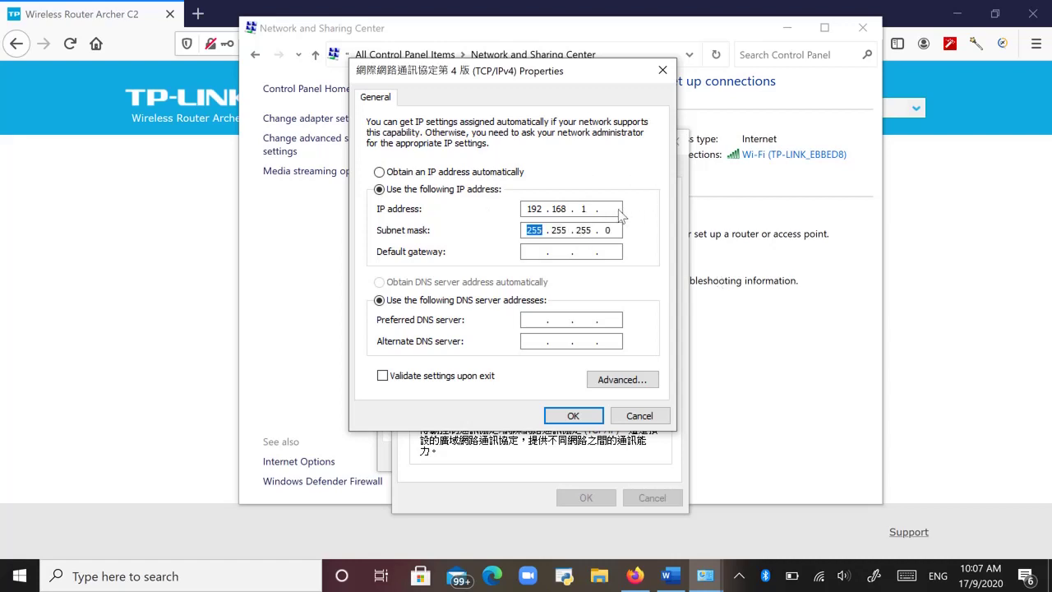
left_click(616, 211)
type("2")
Back in Word, type 192.168.1.1 on a new line after 30 30 30.
left_click(672, 575)
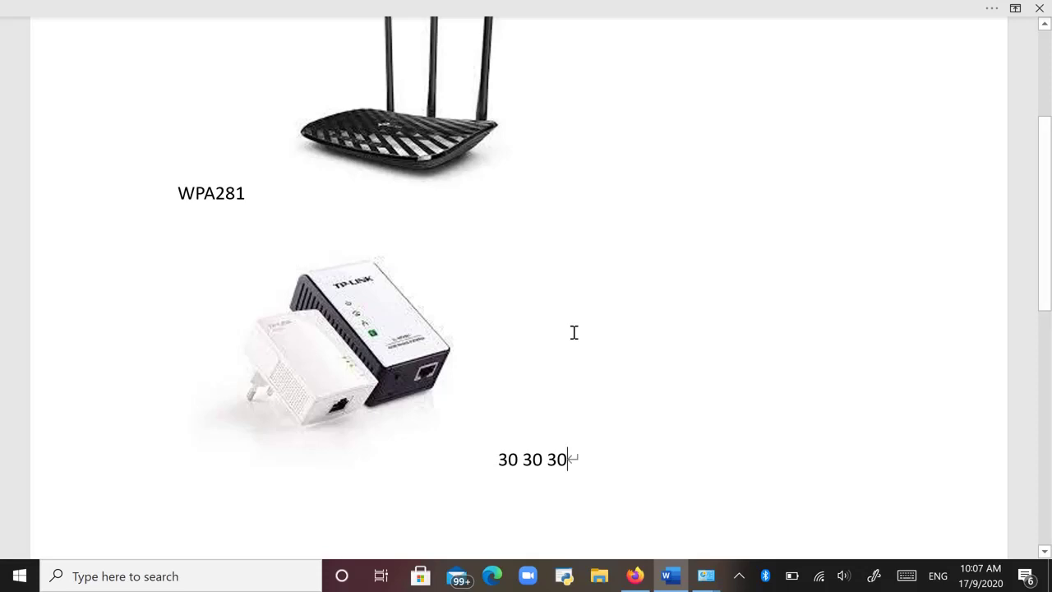
key("Return")
type("192.")
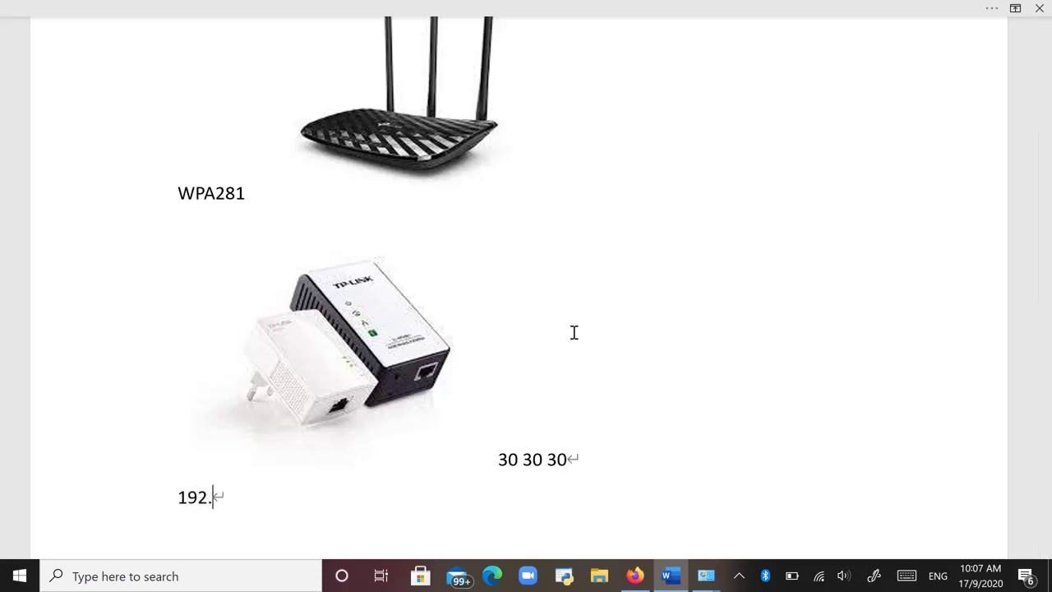
type("168.1.1")
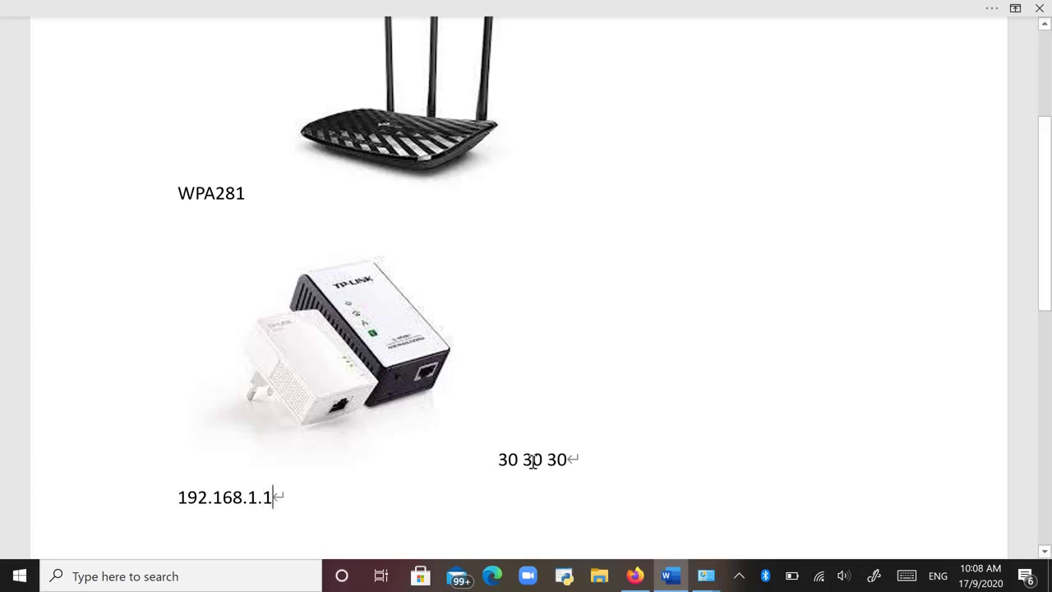
Bring the IPv4 properties back into view and enter 192.168.1.1 as the default gateway.
left_click(637, 580)
mouse_move(705, 579)
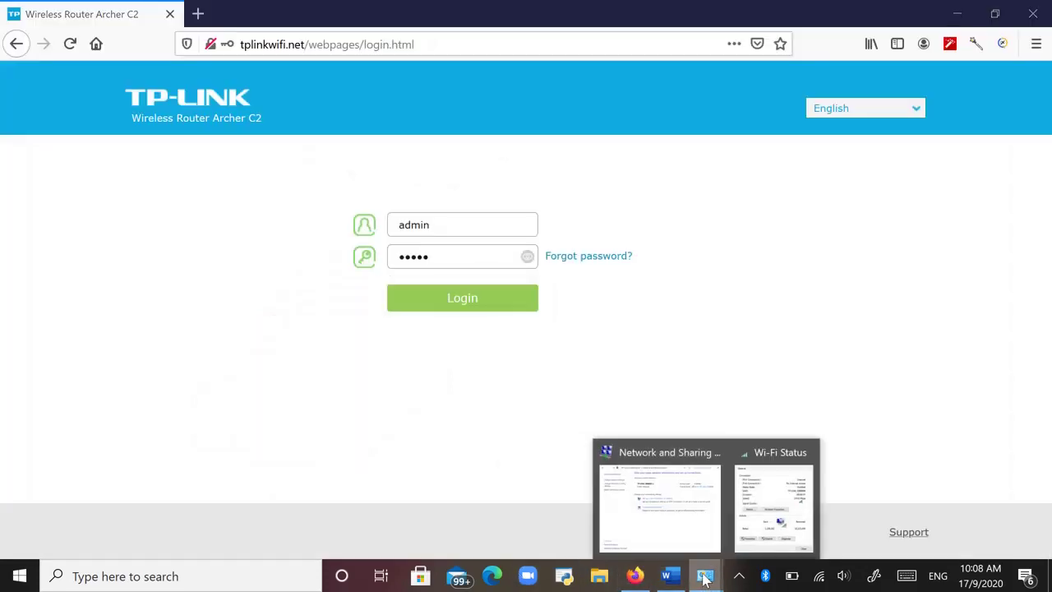
left_click(762, 526)
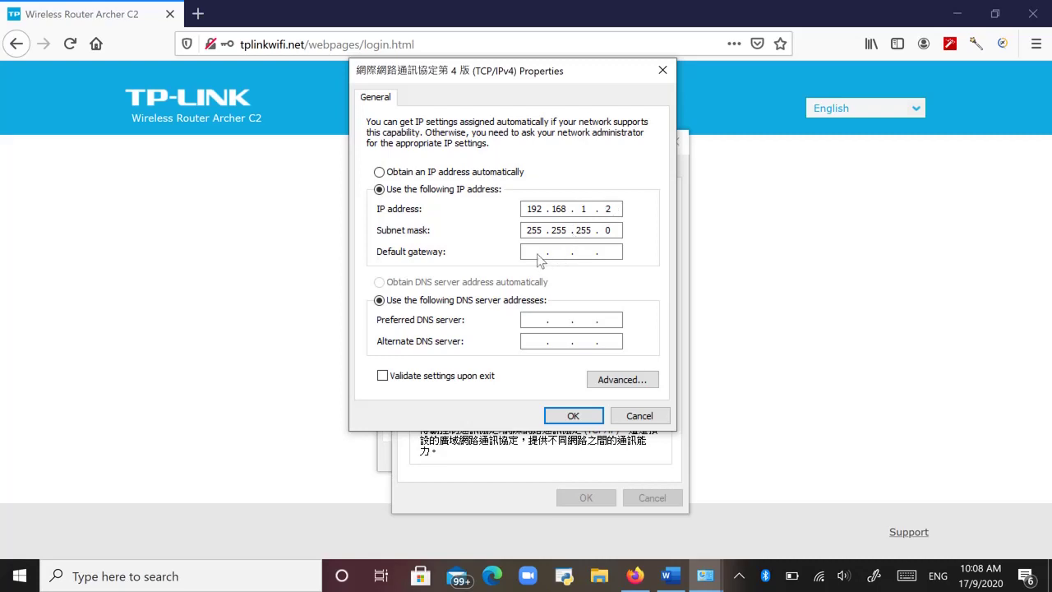
double_click(585, 211)
type("192.168.1.1")
Correct the octets so the IP address reads 192.168.1.2 and the gateway 192.168.1.1.
double_click(582, 252)
type("0")
double_click(610, 209)
key("BackSpace")
type("2")
double_click(582, 253)
type("1")
double_click(582, 209)
type("1 . 1")
Save the IPv4 settings and close the Wi-Fi Properties and Wi-Fi Status windows.
left_click(585, 416)
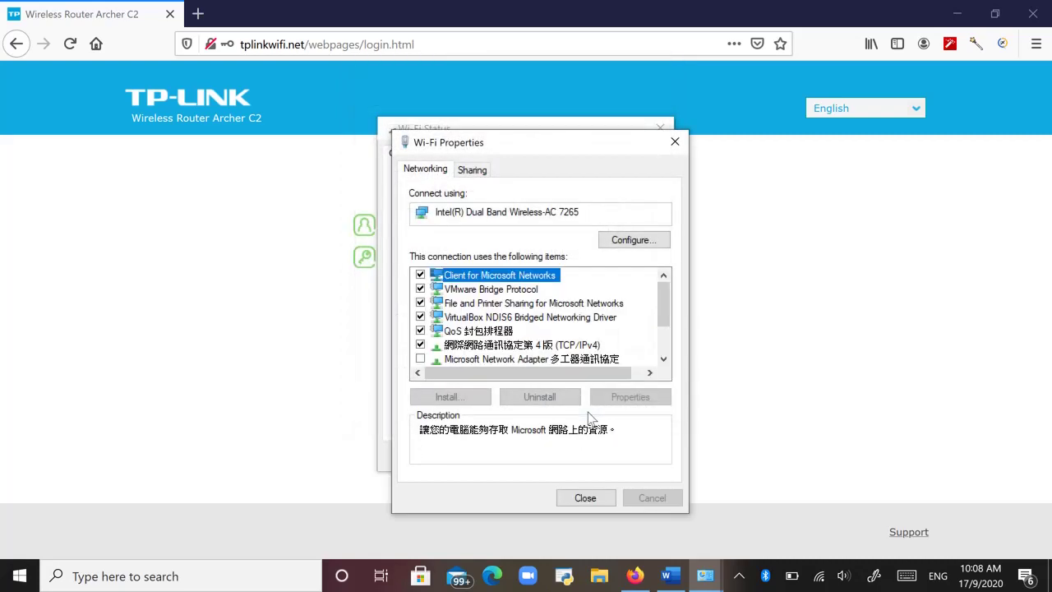
left_click(596, 503)
left_click(630, 457)
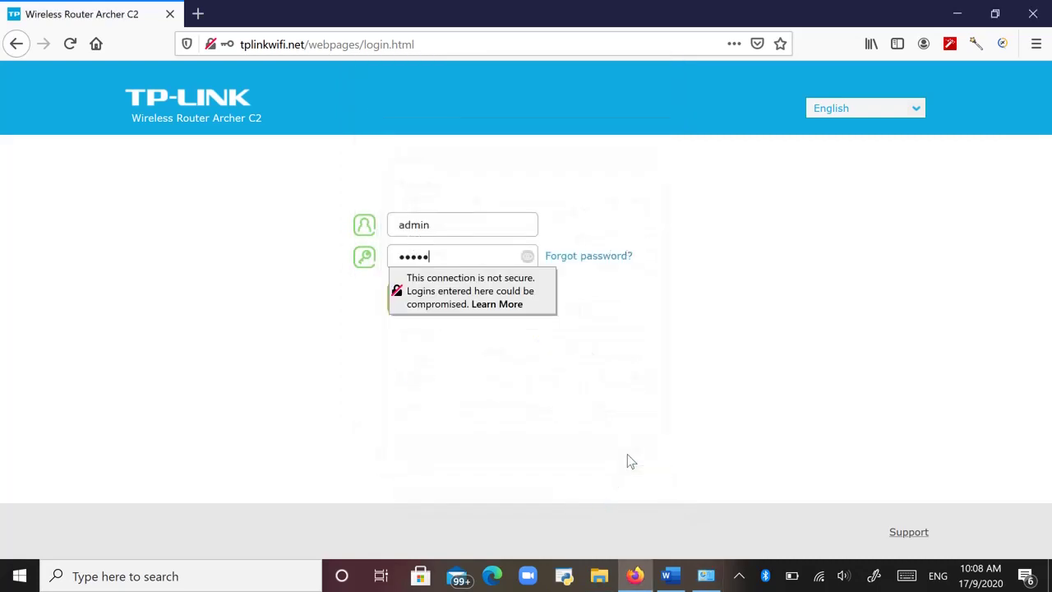
Load the address 192.168.1.1 in a new Firefox tab.
left_click(200, 14)
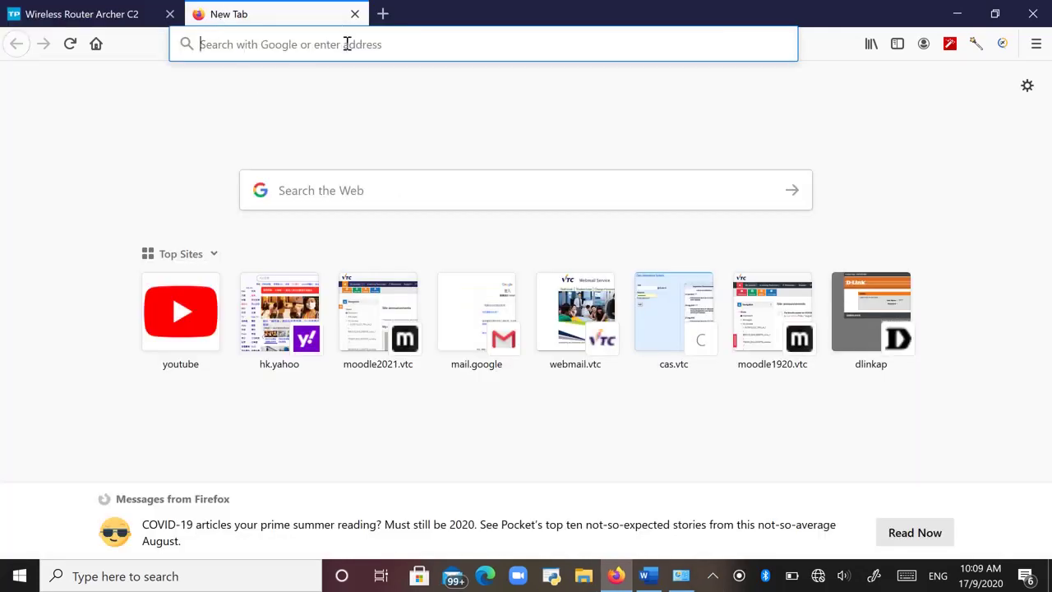
left_click(346, 44)
type("192.168.0.1/")
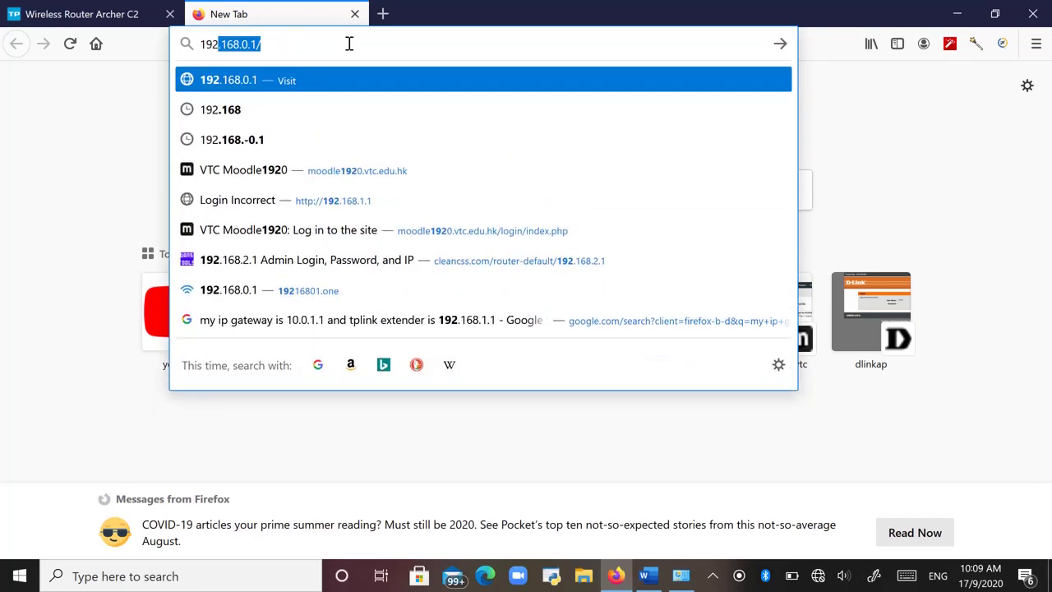
key("Right")
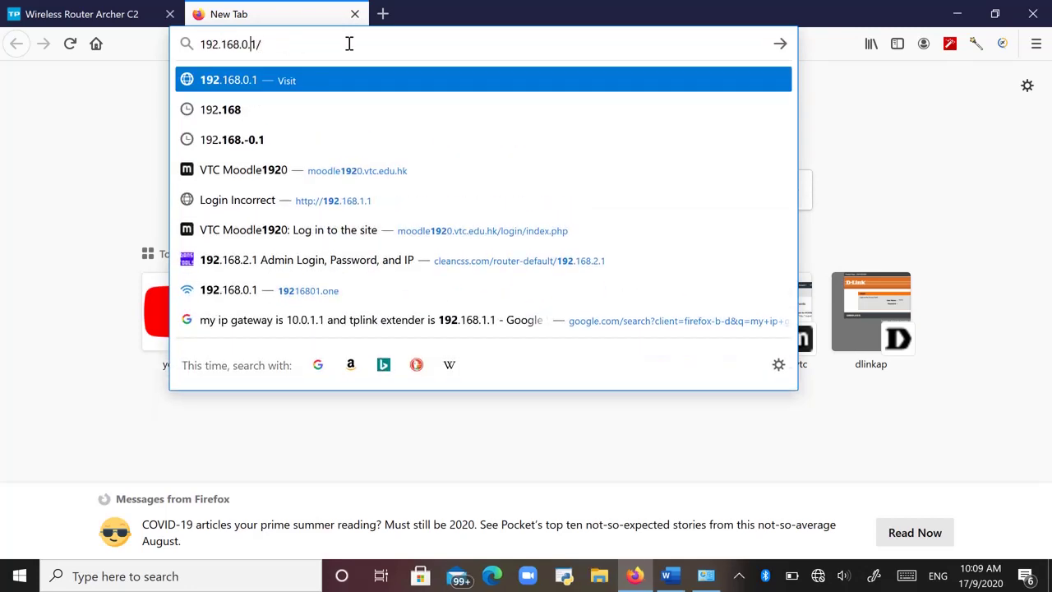
key("Left")
key("BackSpace")
type("1")
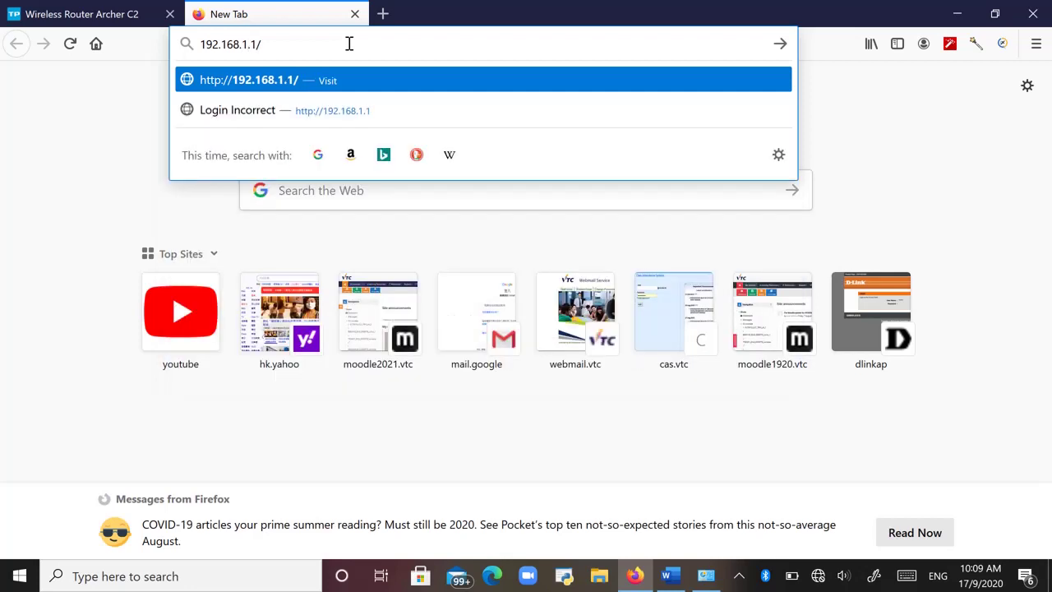
key("Return")
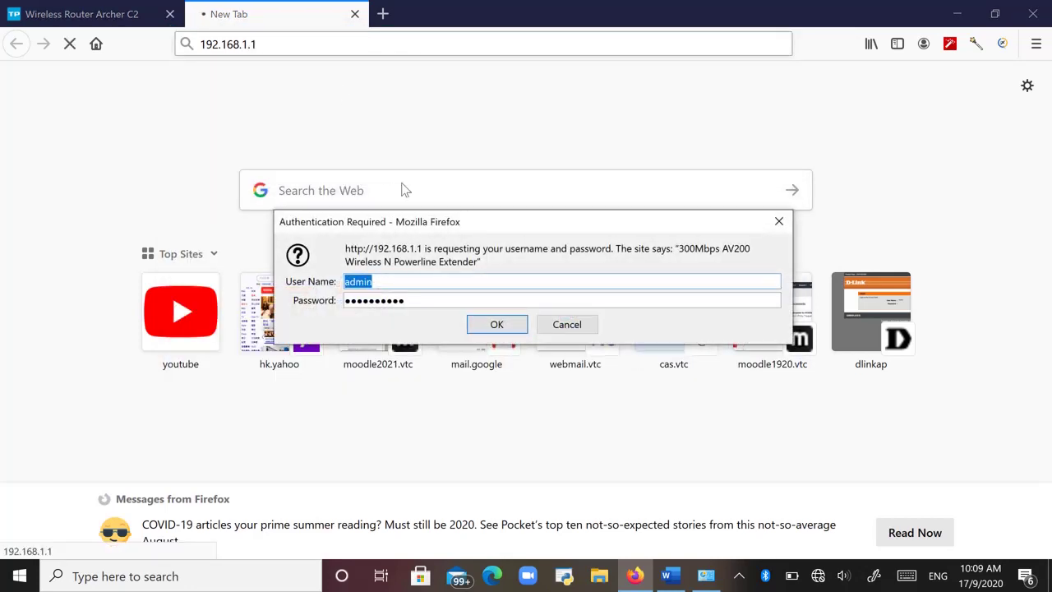
Sign in at the extender's Authentication Required prompt using the saved user name and password.
left_click_drag(483, 219, 415, 184)
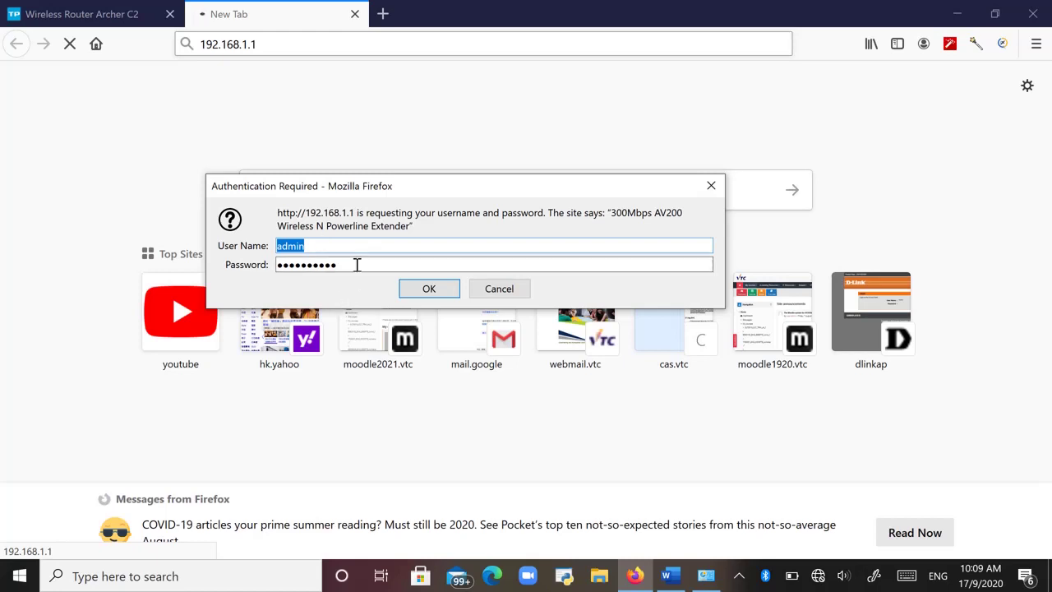
left_click_drag(357, 264, 326, 268)
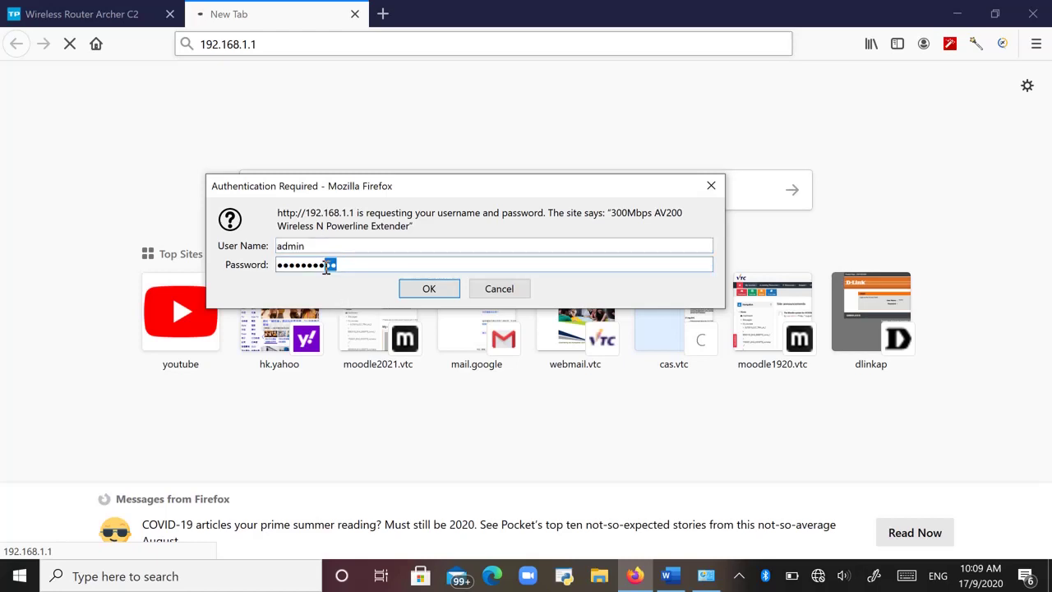
left_click(444, 292)
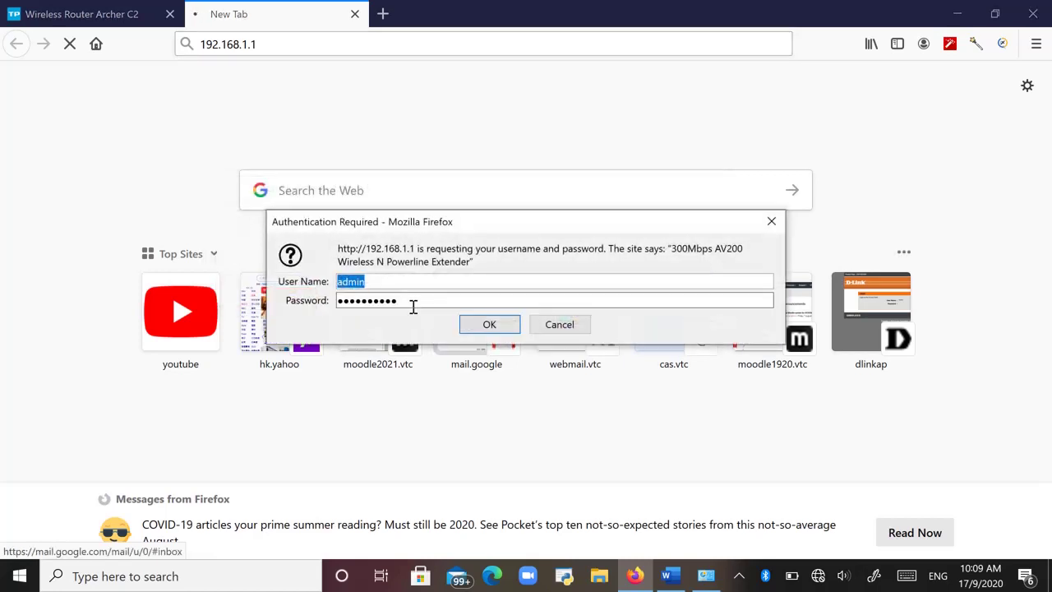
left_click_drag(413, 306, 326, 295)
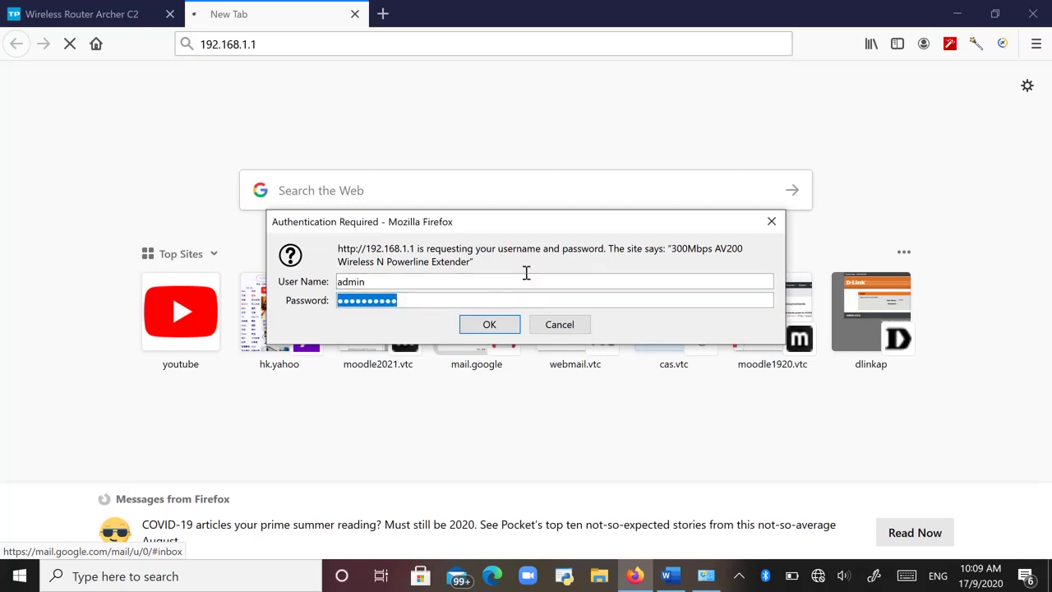
key("shift+Tab")
key("Left")
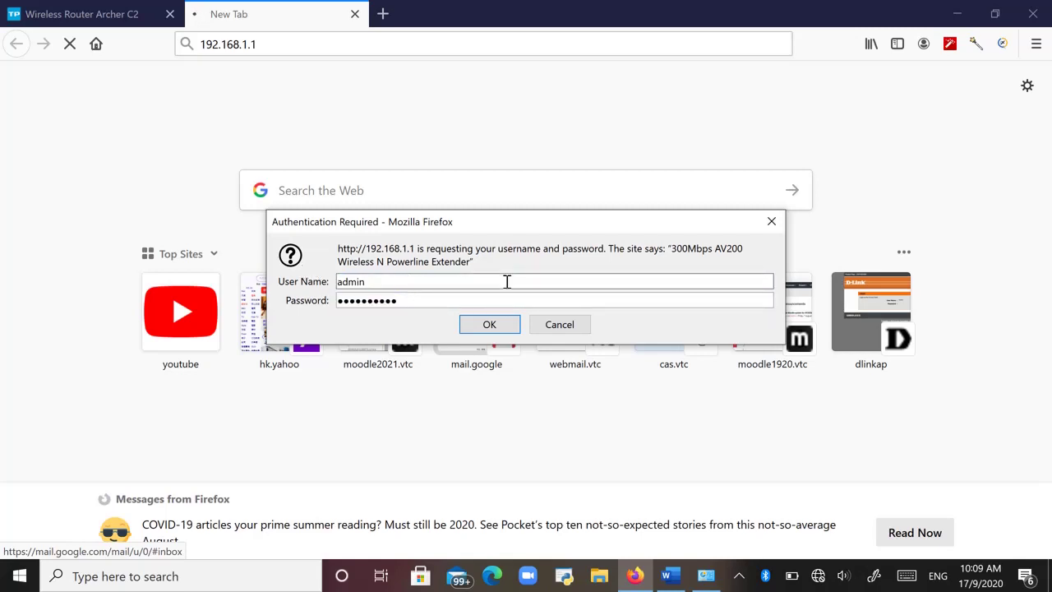
left_click_drag(397, 282, 337, 275)
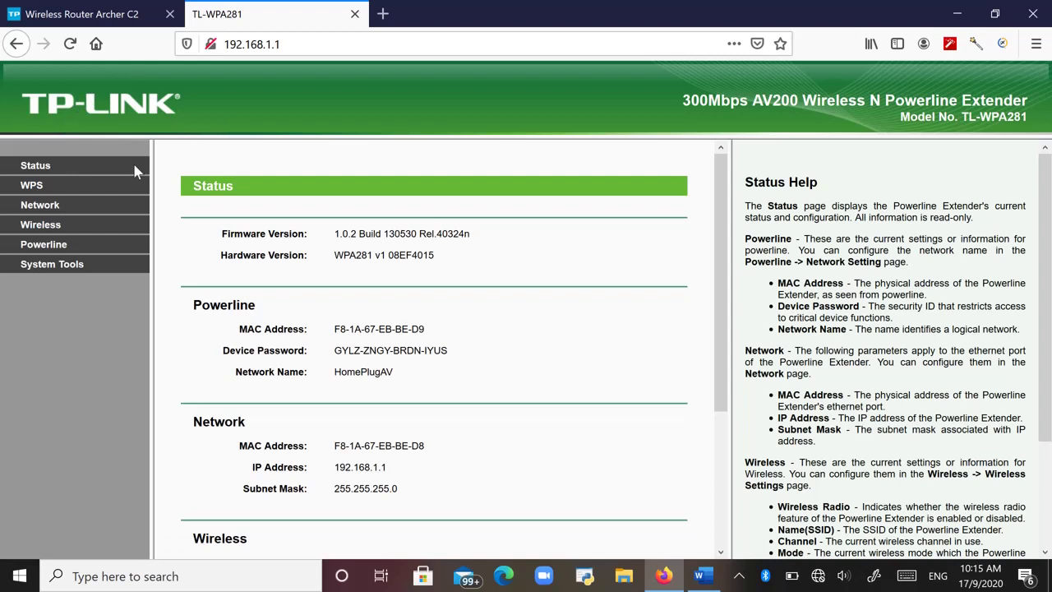
Visit Wireless Security, then return to Wireless Settings and select the SSID TP-LINK_EBBED8.
left_click(87, 163)
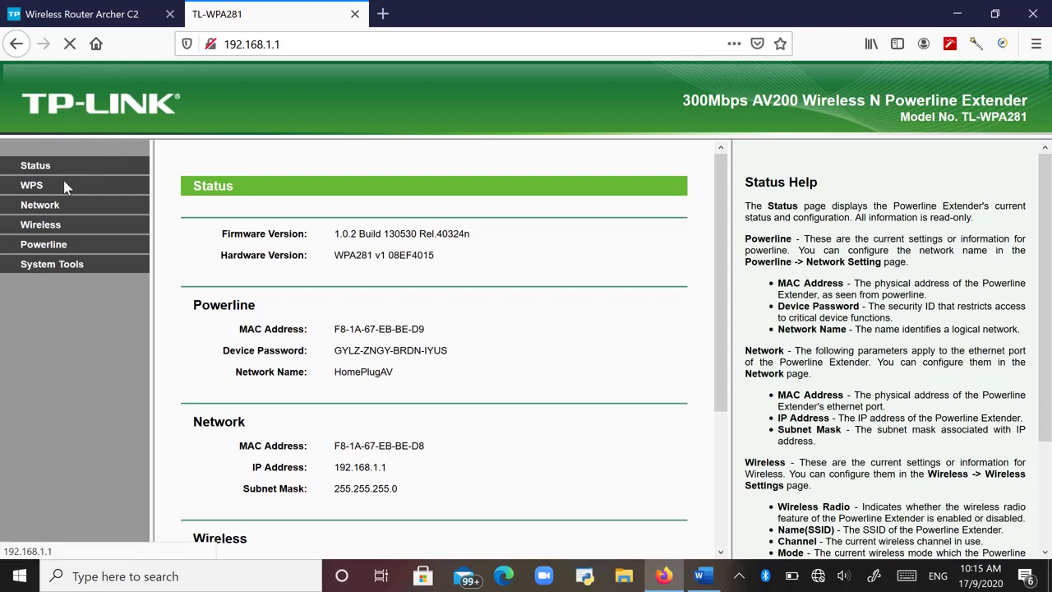
left_click(48, 226)
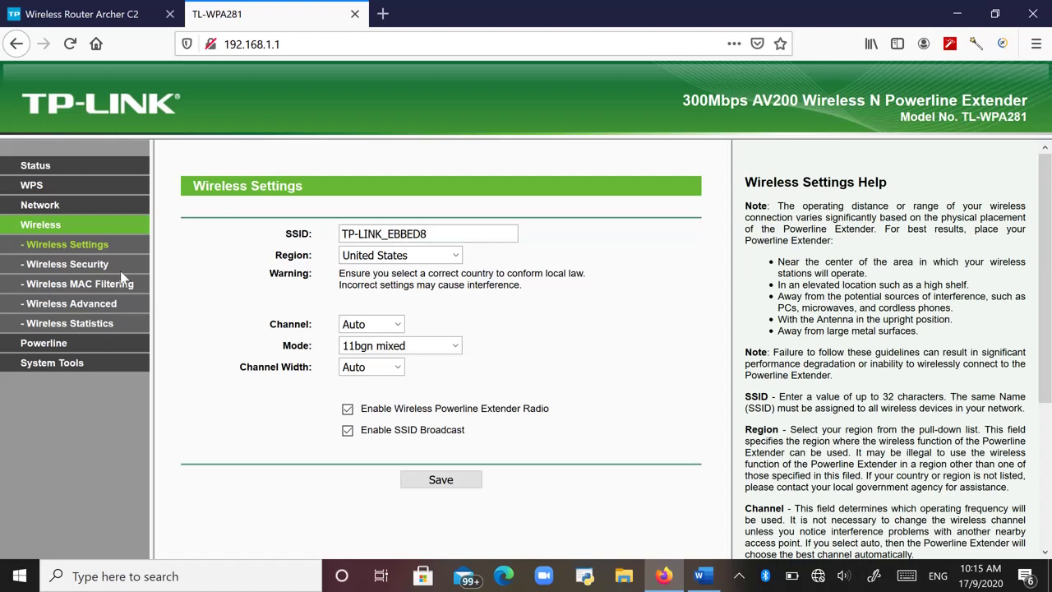
left_click(94, 264)
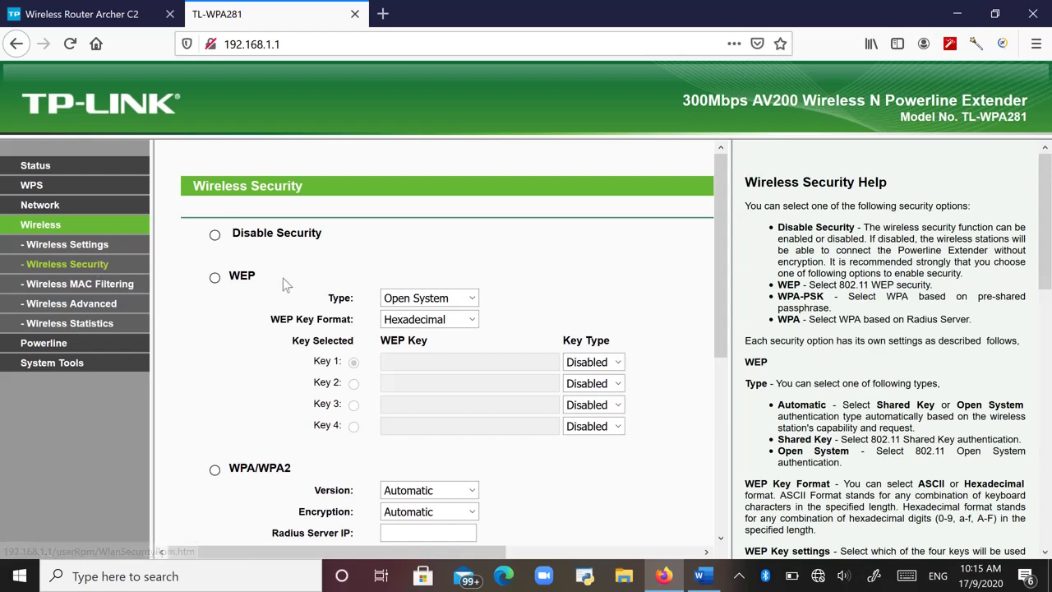
scroll(465, 308, "down", 8)
scroll(164, 247, "up", 7)
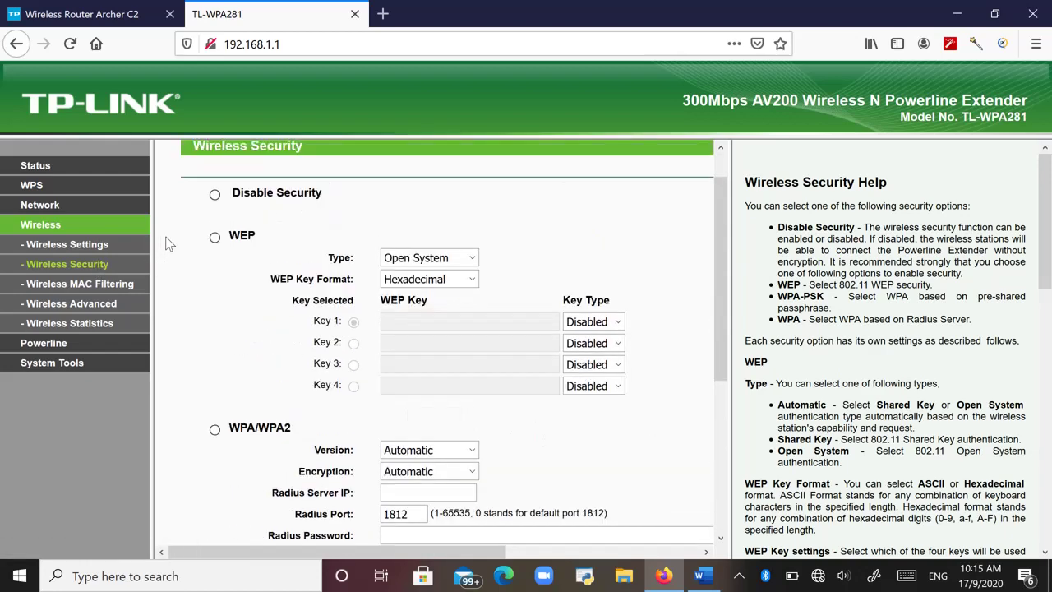
left_click(71, 244)
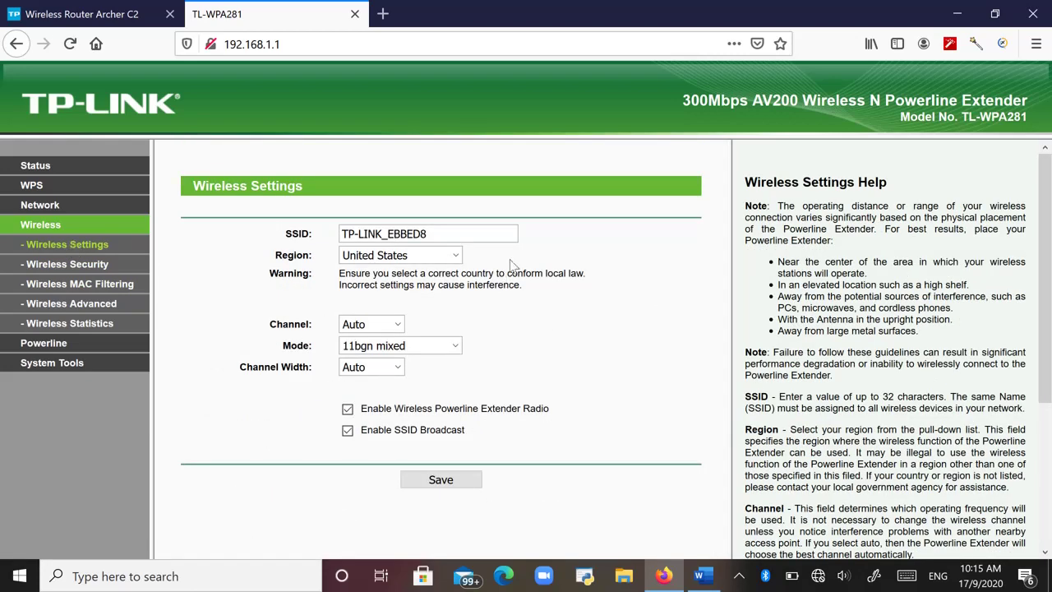
left_click_drag(457, 235, 339, 231)
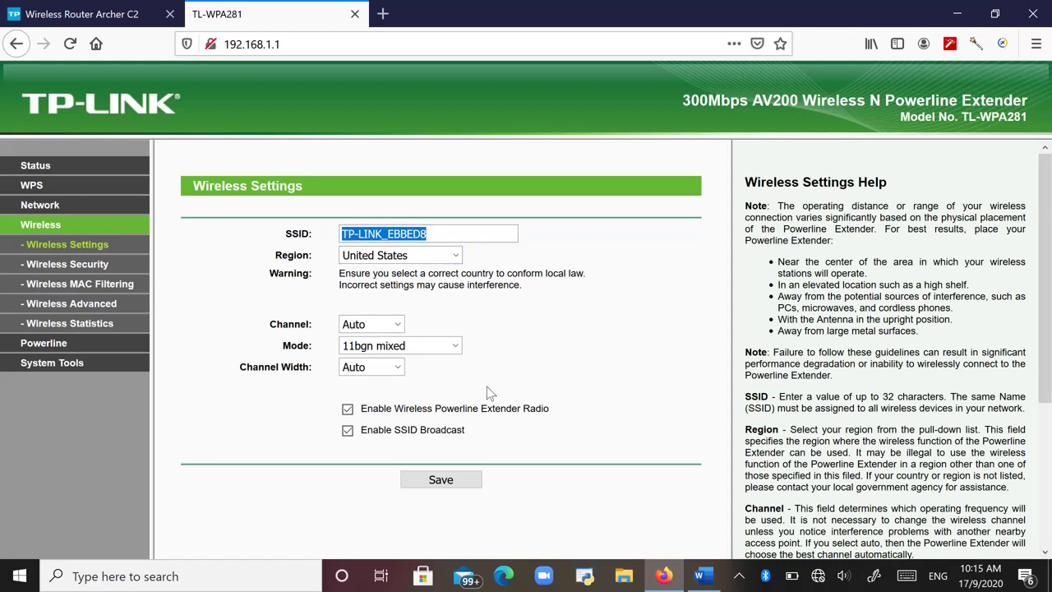